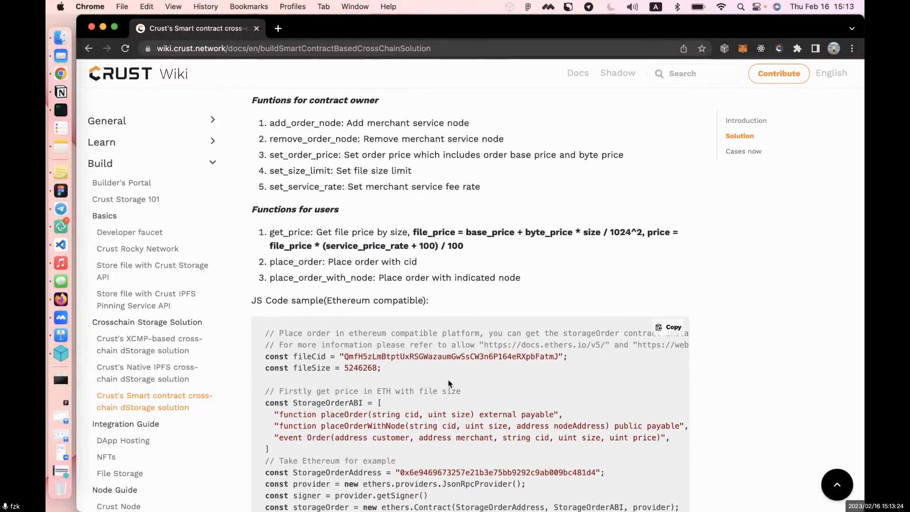
# Open the Ethereum storage contract from the wiki's list of current cases and show its readable contract functions
pyautogui.scroll(-12, 449, 383)
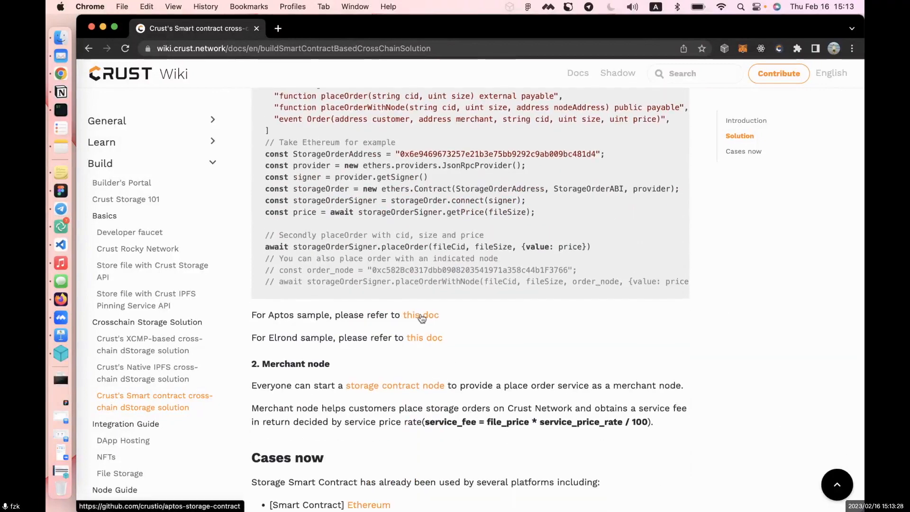
pyautogui.scroll(-1, 421, 318)
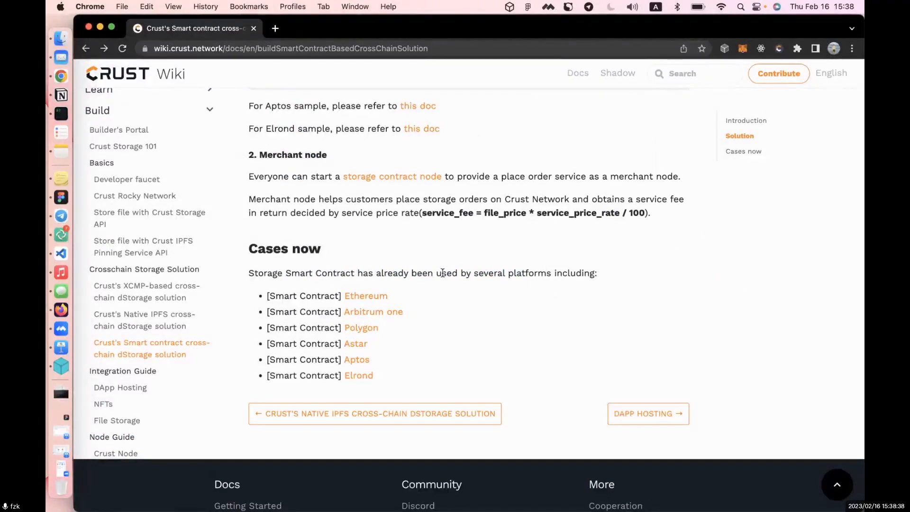
pyautogui.click(361, 300)
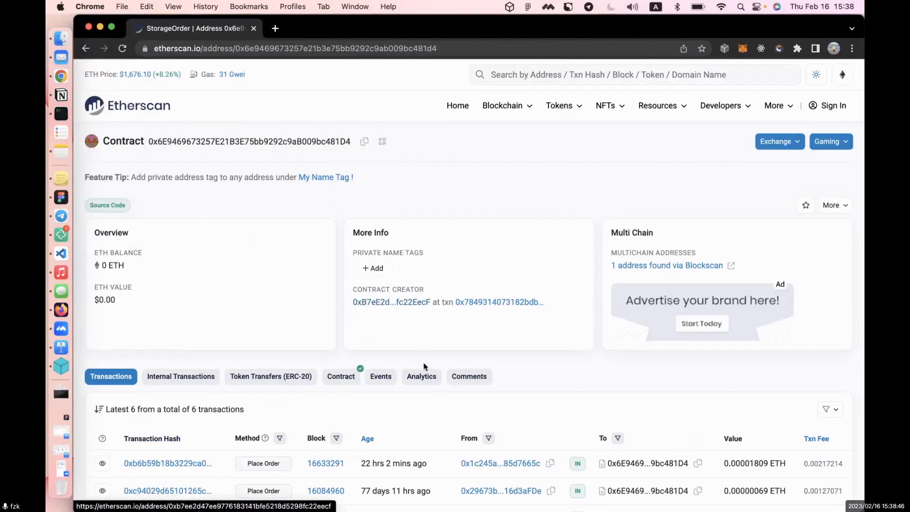
pyautogui.scroll(-2, 424, 367)
pyautogui.click(347, 301)
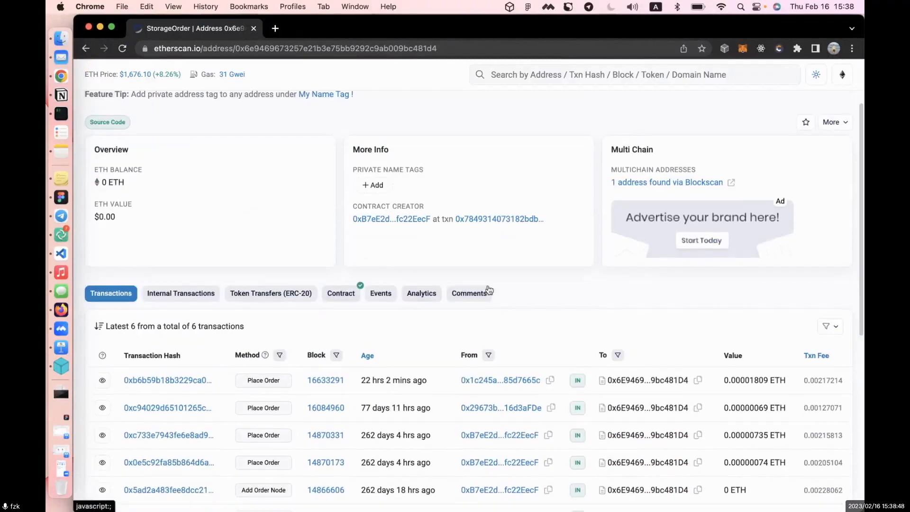
pyautogui.click(161, 331)
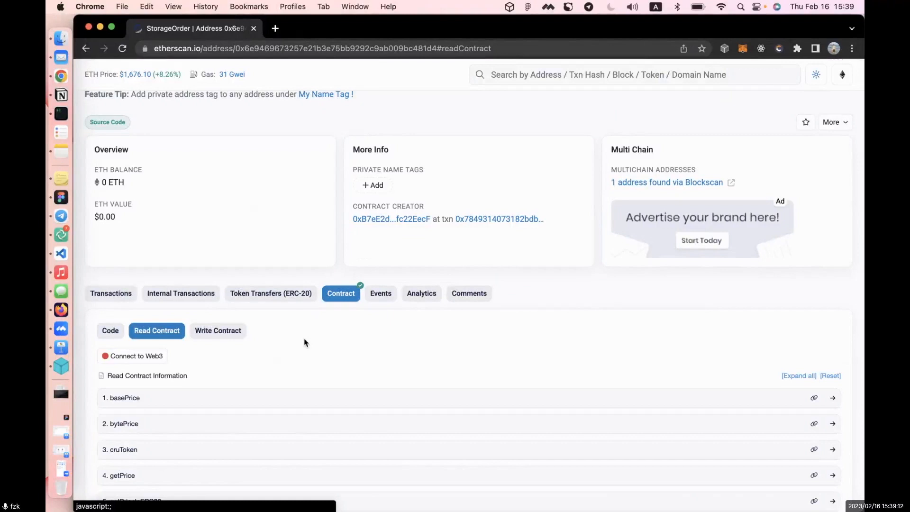
# Switch to IPFS Desktop and import the farcaster_circle image from the logos folder into its files
pyautogui.click(61, 366)
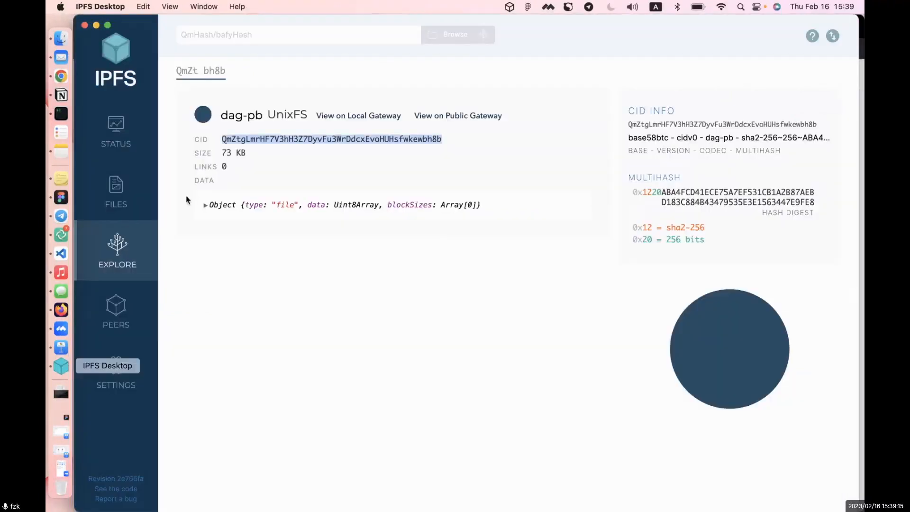
pyautogui.click(124, 147)
pyautogui.click(119, 193)
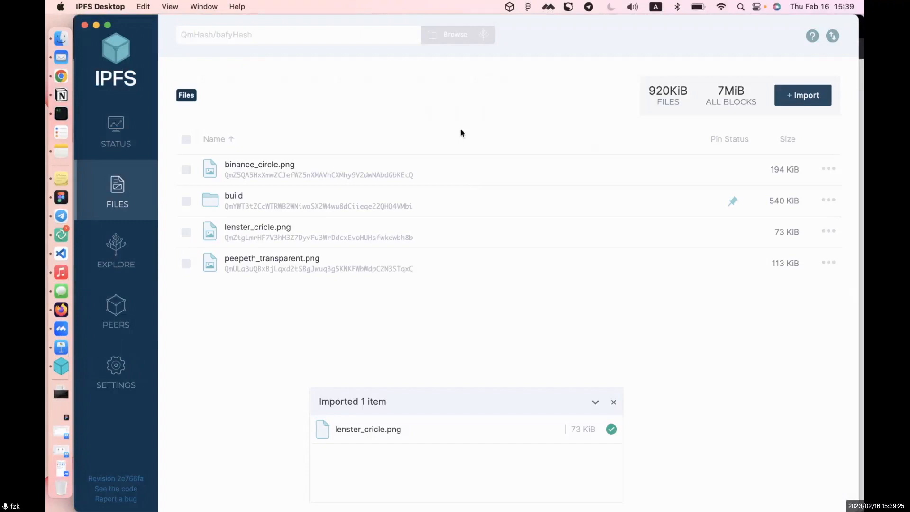
pyautogui.click(804, 94)
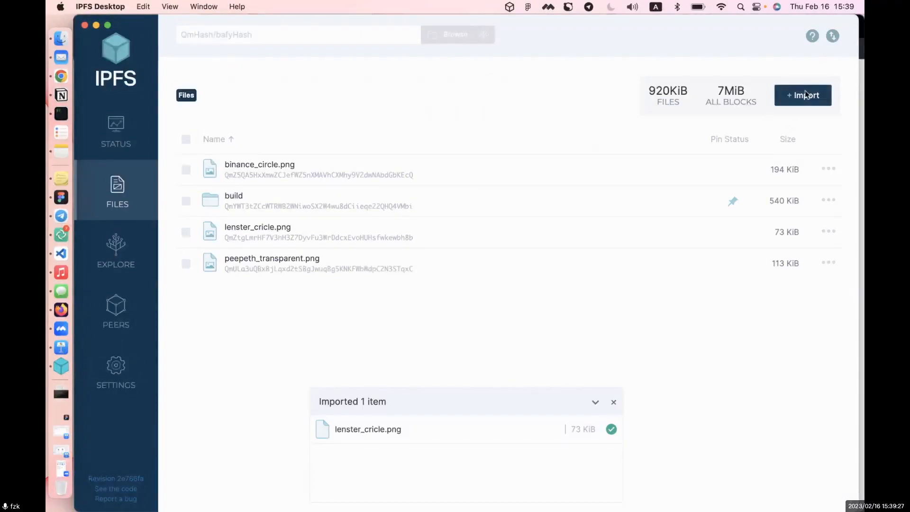
pyautogui.click(752, 137)
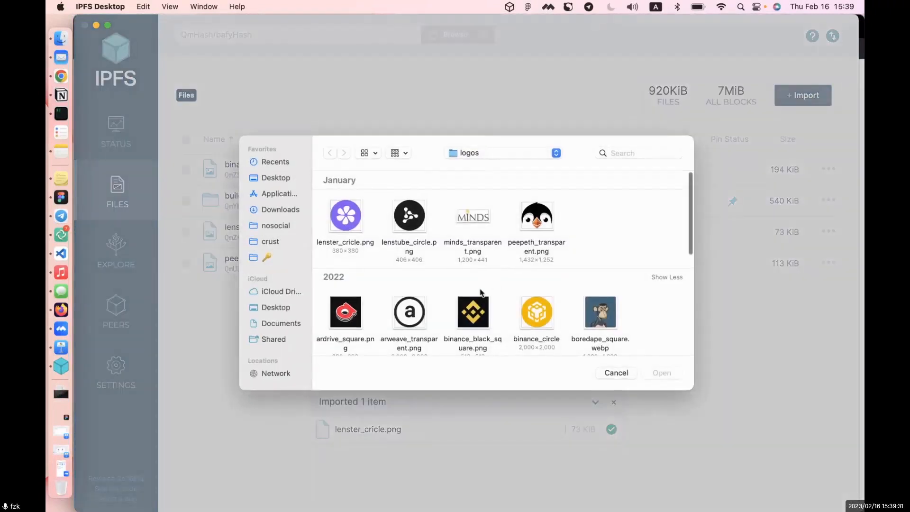
pyautogui.scroll(-5, 480, 293)
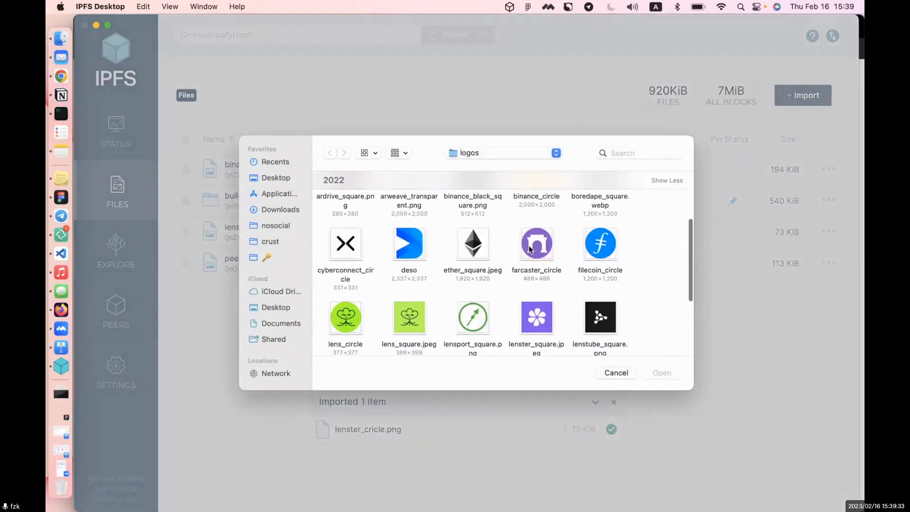
pyautogui.click(529, 250)
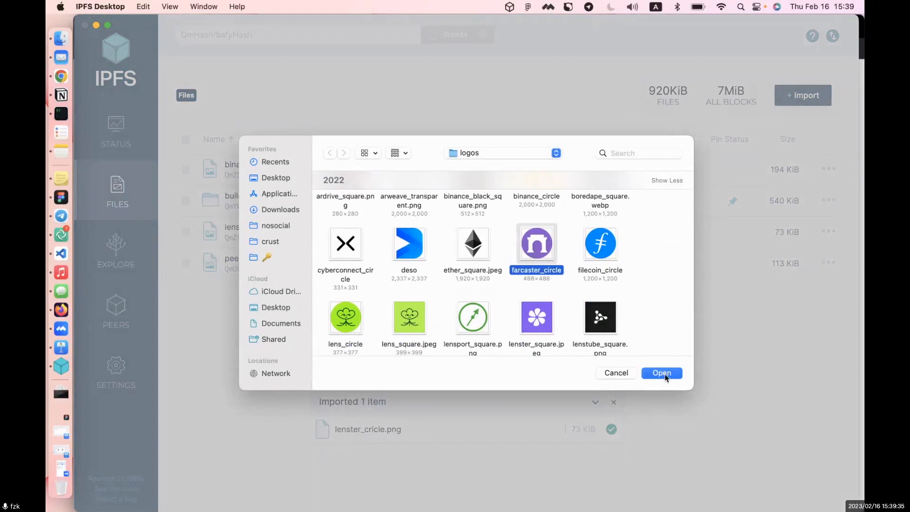
pyautogui.click(664, 376)
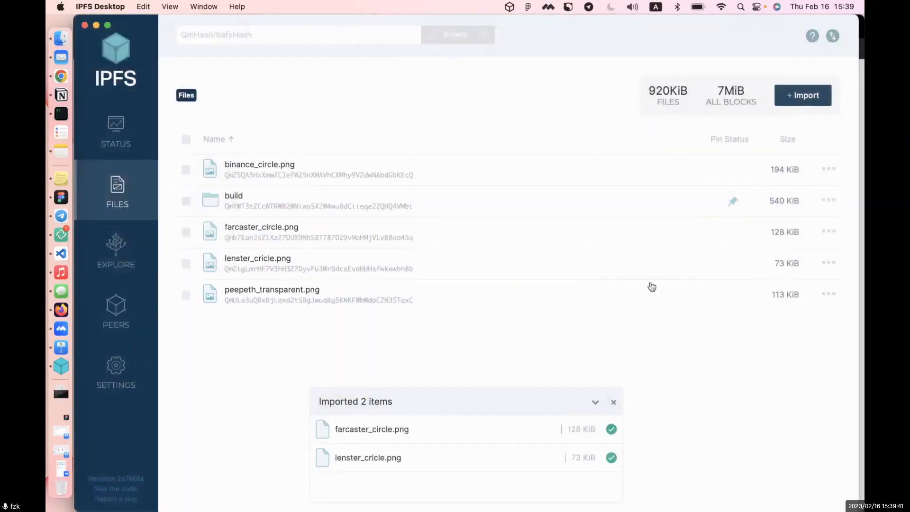
# Inspect lenster_cricle.png in the IPFS files, and switch back to the Etherscan contract page in Chrome
pyautogui.click(827, 264)
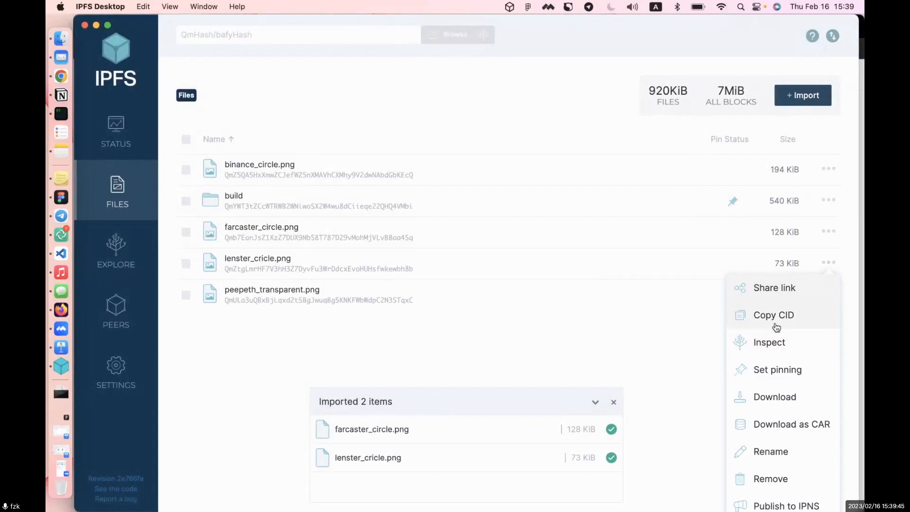
pyautogui.click(770, 344)
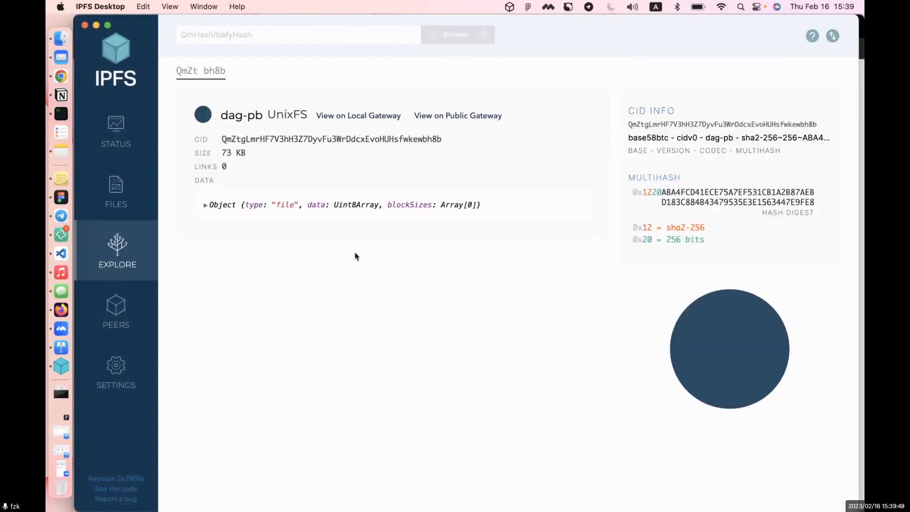
pyautogui.press('super+Tab')
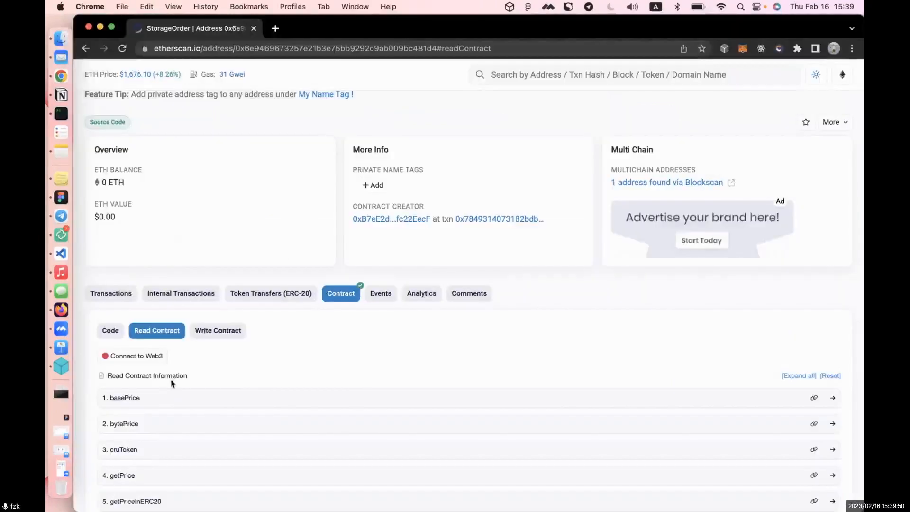
# Expand the getPrice function in the read contract list and activate its size field
pyautogui.scroll(-3, 268, 365)
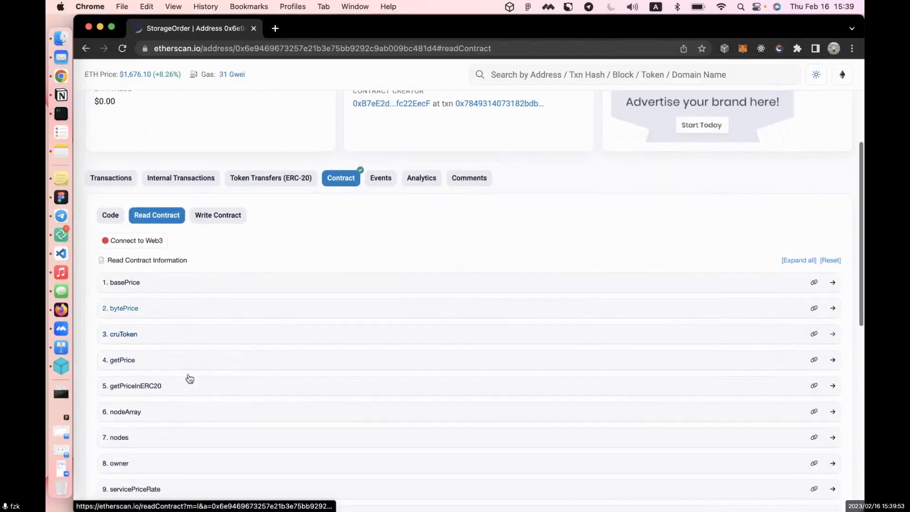
pyautogui.click(174, 361)
pyautogui.scroll(-2, 262, 389)
pyautogui.click(228, 324)
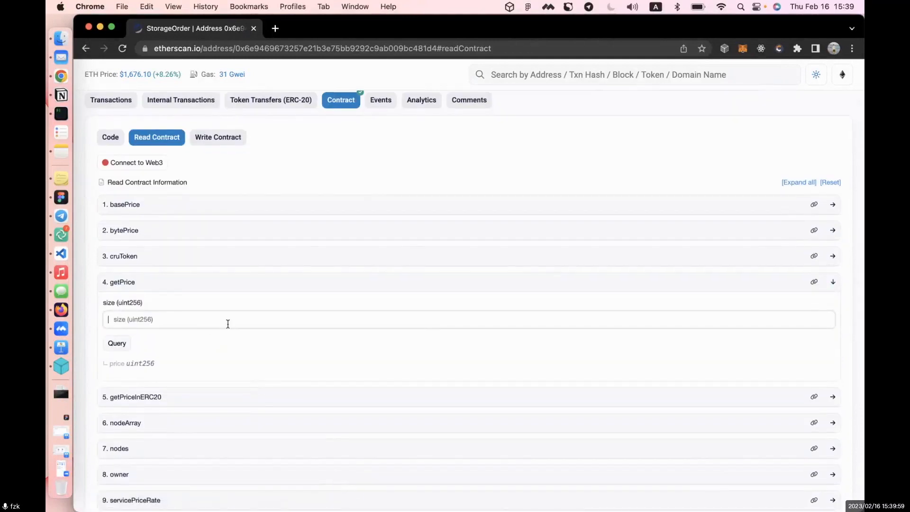
# Look up the inspected file's size in IPFS Desktop and check its byte conversion, 73*1024, in Spotlight
pyautogui.press('super+Tab')
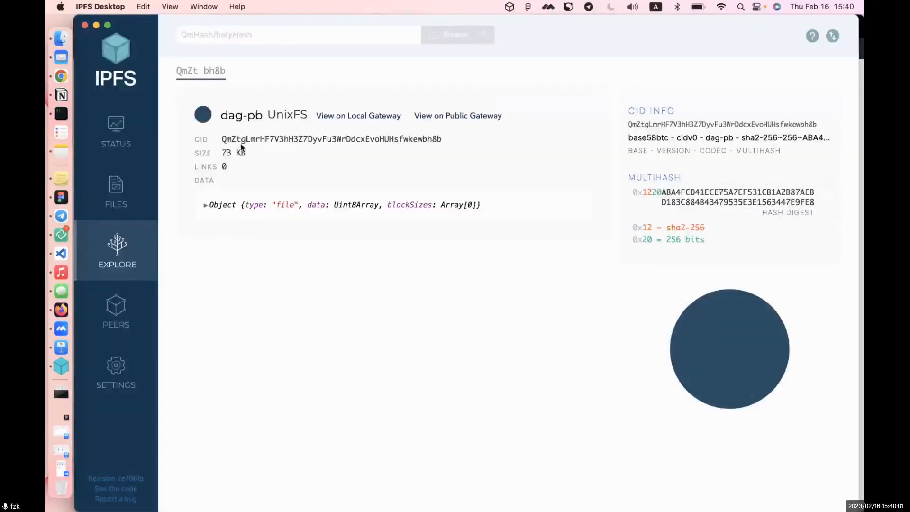
pyautogui.doubleClick(225, 154)
pyautogui.press('super+Tab')
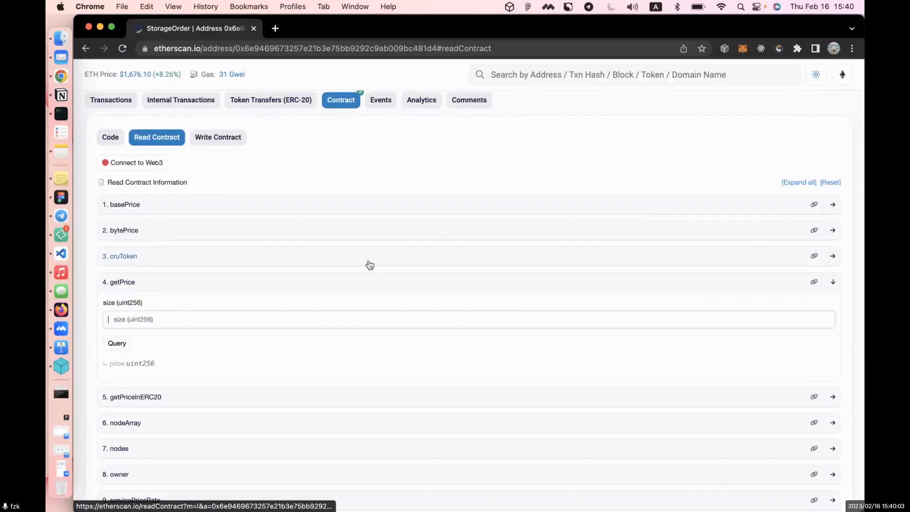
pyautogui.press('super+space')
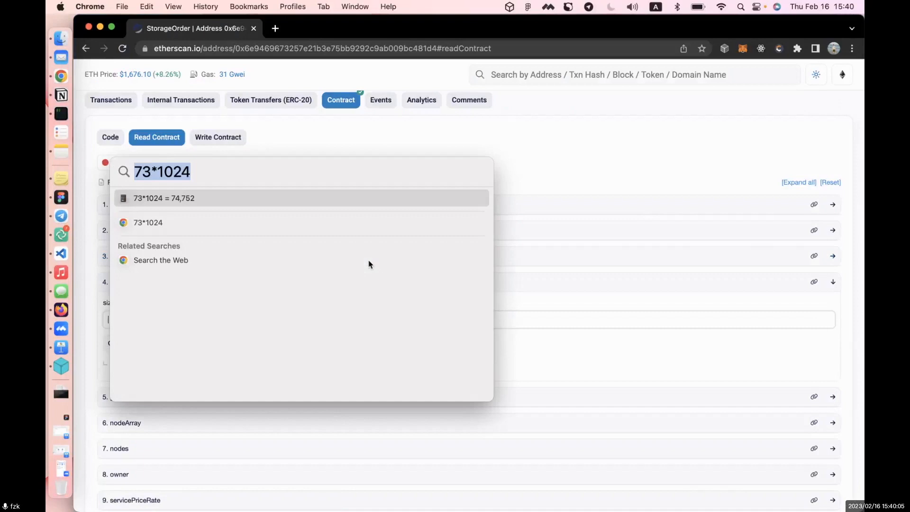
pyautogui.press('Escape')
pyautogui.press('super+Tab')
pyautogui.press('super+Tab')
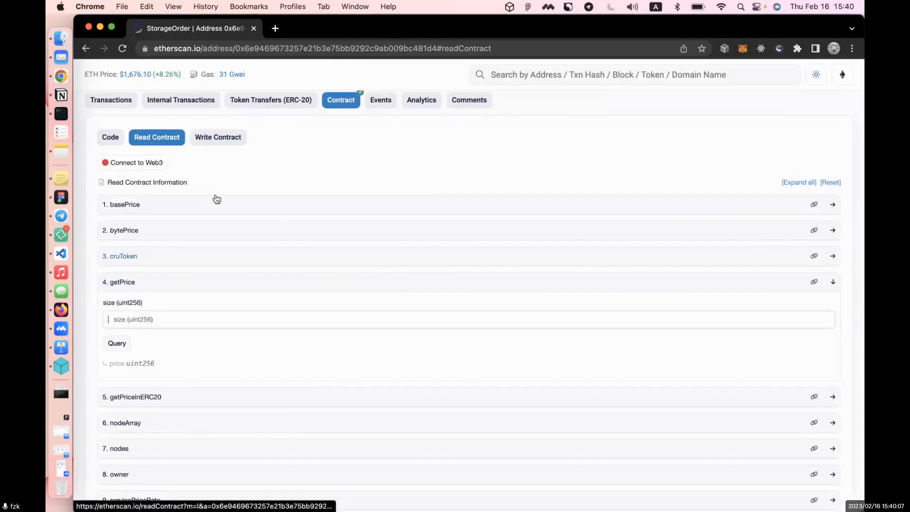
pyautogui.press('super+space')
pyautogui.click(190, 171)
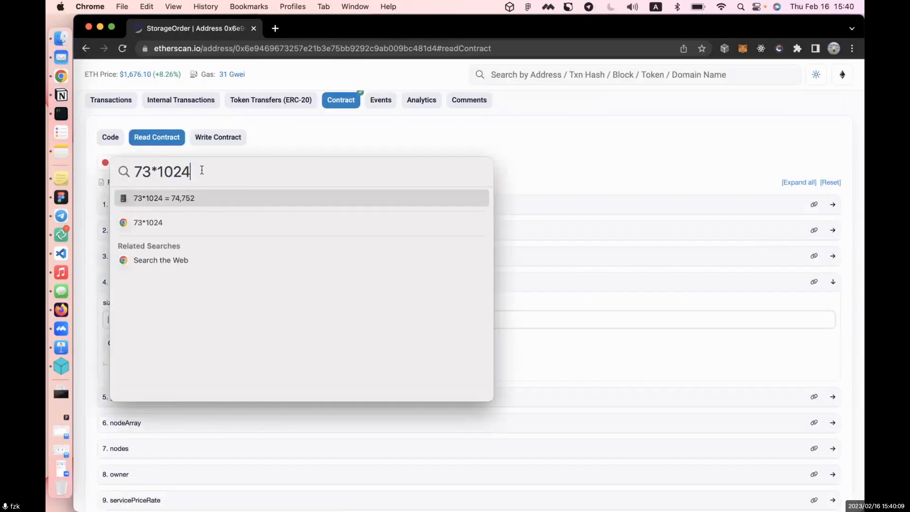
pyautogui.moveTo(112, 172); pyautogui.dragTo(219, 172)
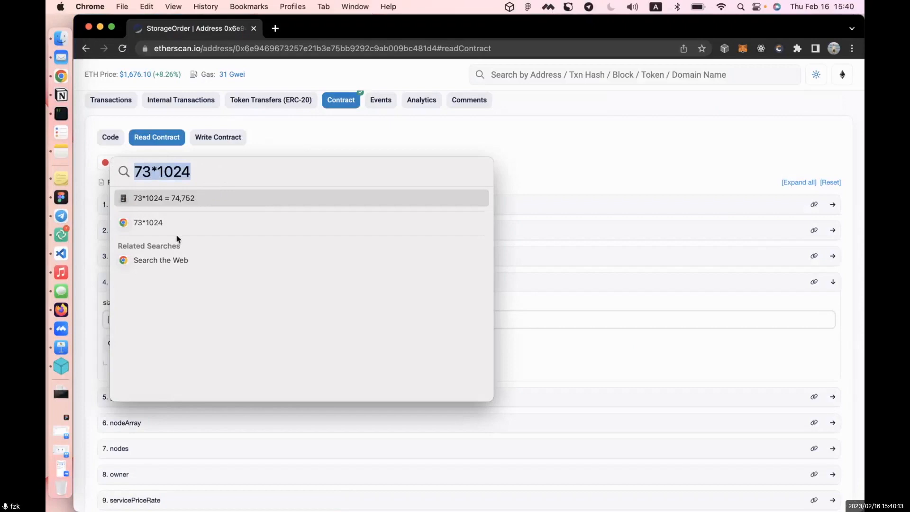
pyautogui.press('Escape')
# Query getPrice with a size of 74752 and copy the returned price
pyautogui.click(140, 320)
pyautogui.write('74752')
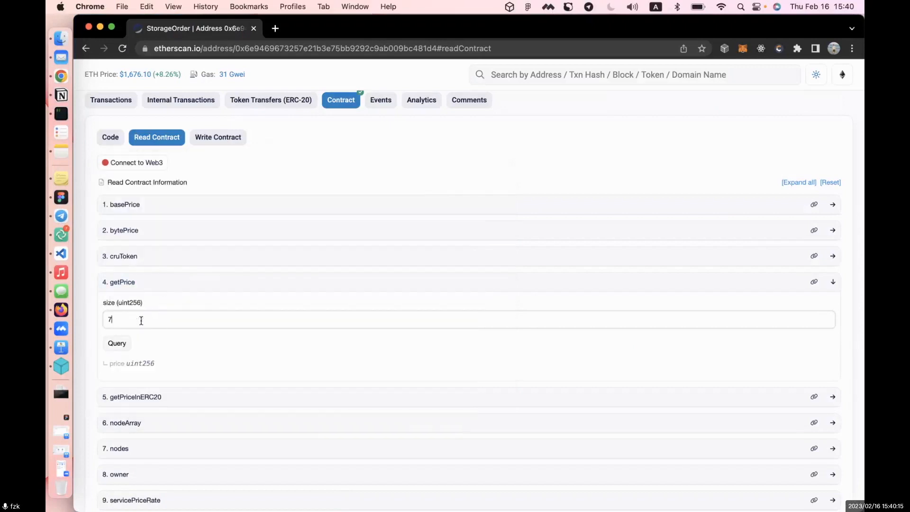
pyautogui.click(118, 343)
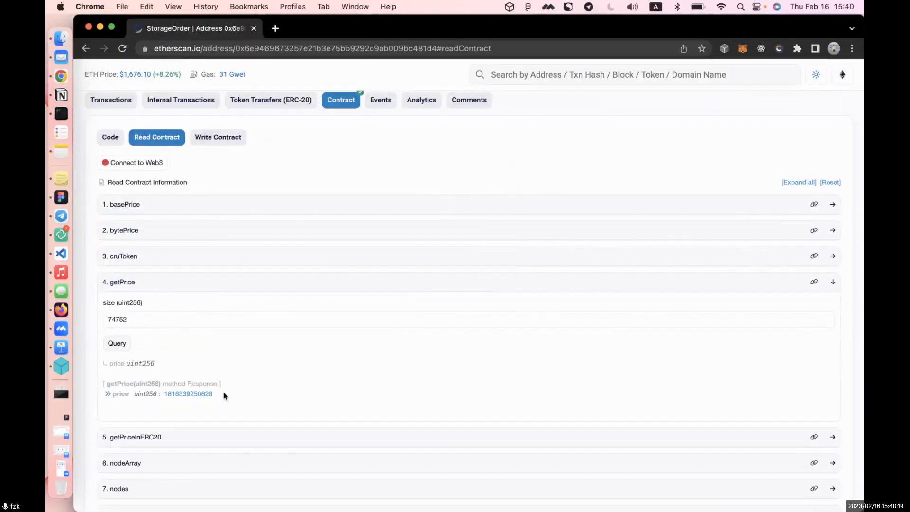
pyautogui.moveTo(219, 395); pyautogui.dragTo(163, 394)
pyautogui.press('super+c')
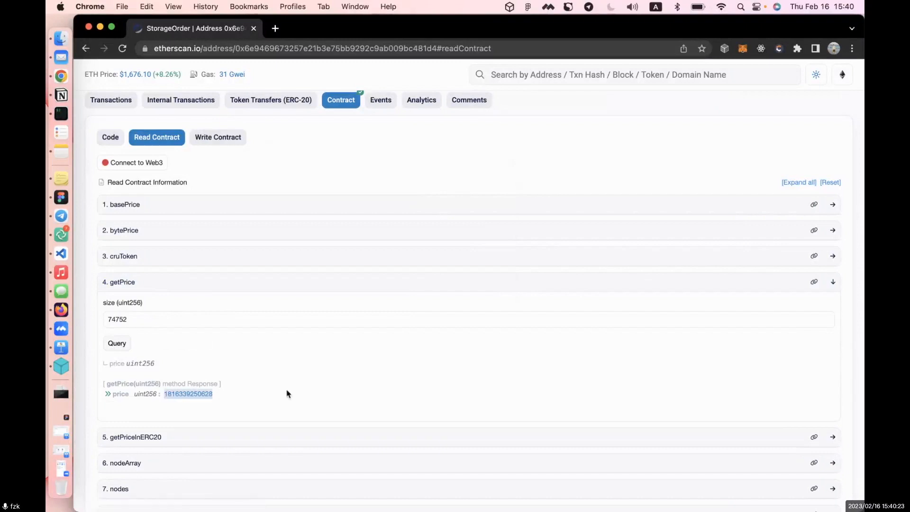
# Expand placeOrder among the contract's write functions and set its payable amount to 0.00001816339250628 ether, using the copied price
pyautogui.click(229, 145)
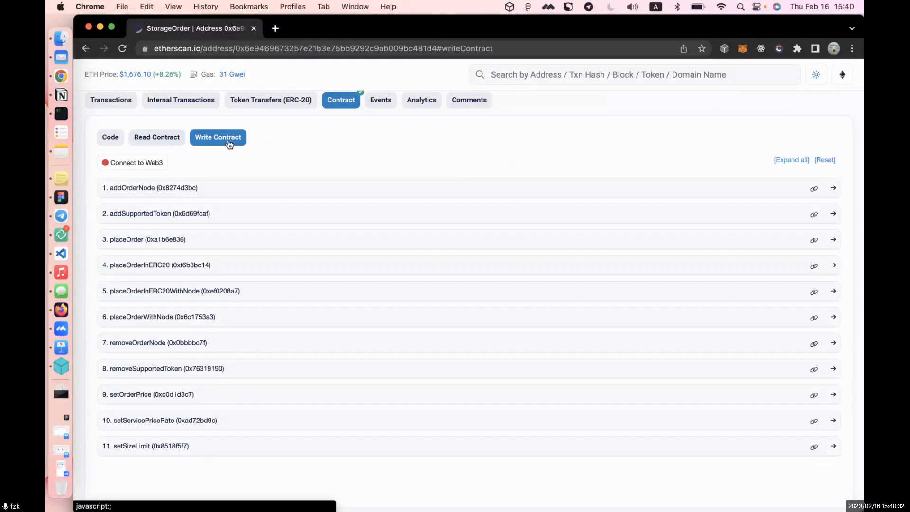
pyautogui.click(182, 240)
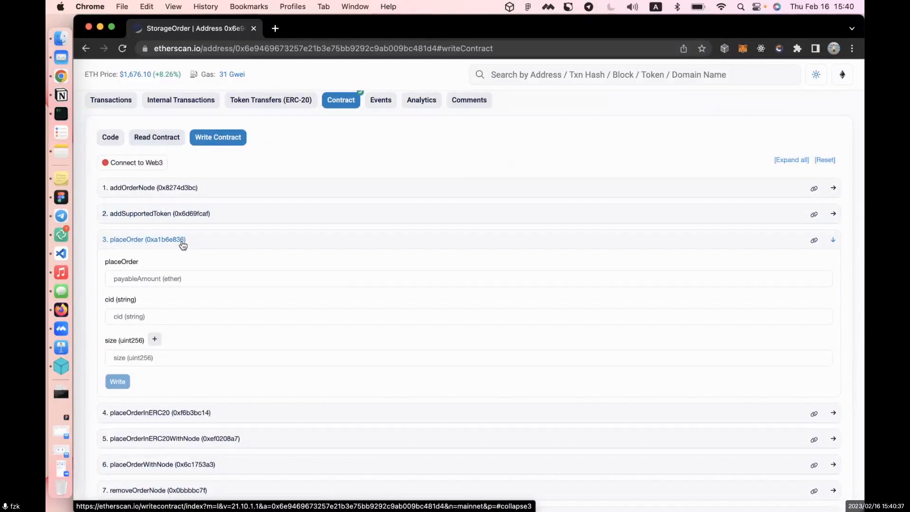
pyautogui.click(169, 279)
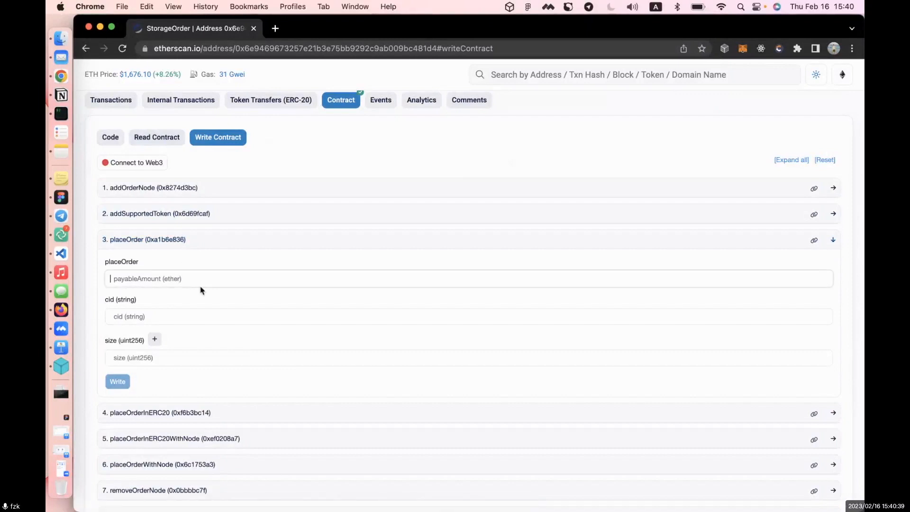
pyautogui.press('super+v')
pyautogui.press('Left')
pyautogui.write('0000')
pyautogui.press('Left')
pyautogui.press('Left')
pyautogui.press('Left')
pyautogui.press('Left')
pyautogui.write('0.')
# Copy the inspected file's CID from IPFS Desktop into the cid field of placeOrder
pyautogui.click(154, 321)
pyautogui.press('super+Tab')
pyautogui.doubleClick(299, 140)
pyautogui.press('super+c')
pyautogui.press('super+Tab')
pyautogui.press('super+v')
# Set the placeOrder size to 74752, rechecking the 73*1024 calculation in Spotlight
pyautogui.click(169, 359)
pyautogui.press('super+space')
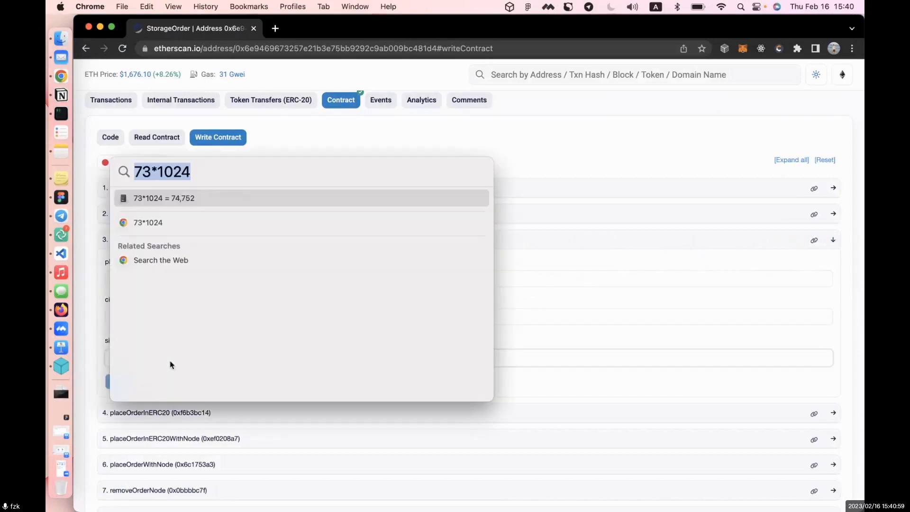
pyautogui.press('Escape')
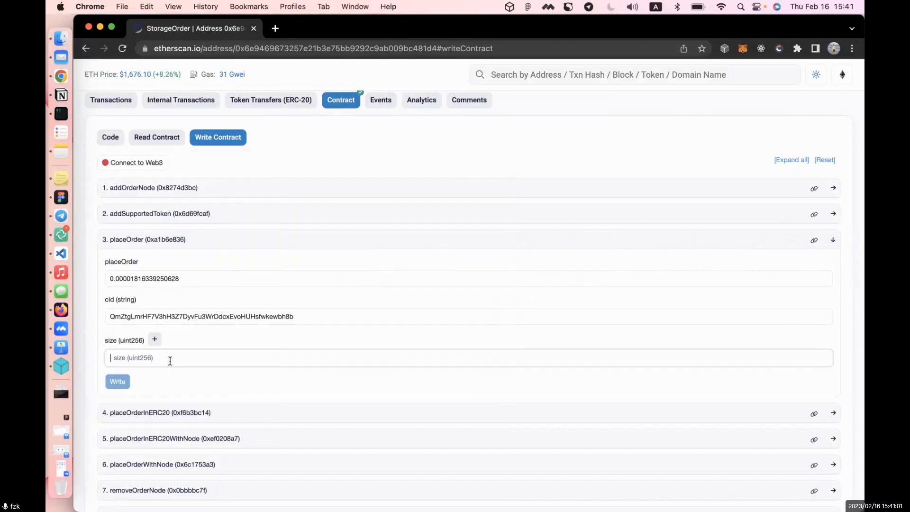
pyautogui.write('74752')
# Connect the Web3 wallet to the contract page and accept the beta feature notice
pyautogui.click(145, 162)
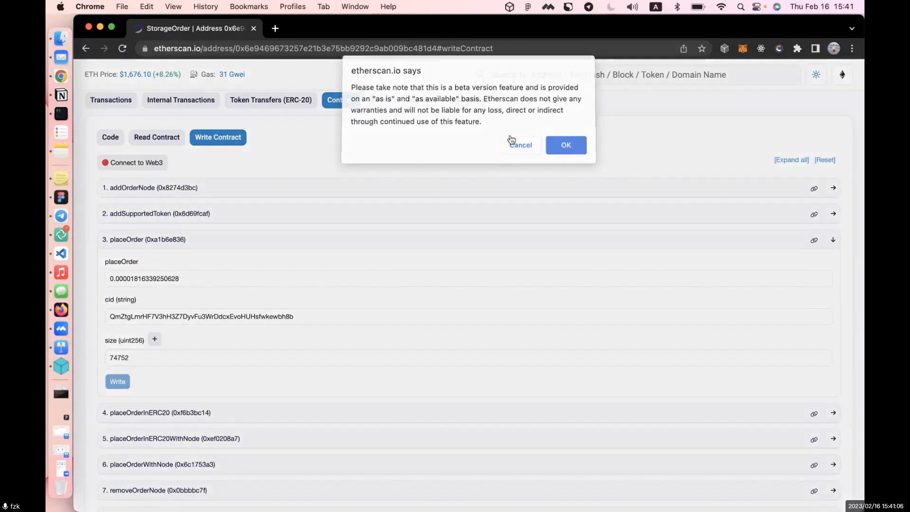
pyautogui.press('Return')
pyautogui.click(432, 142)
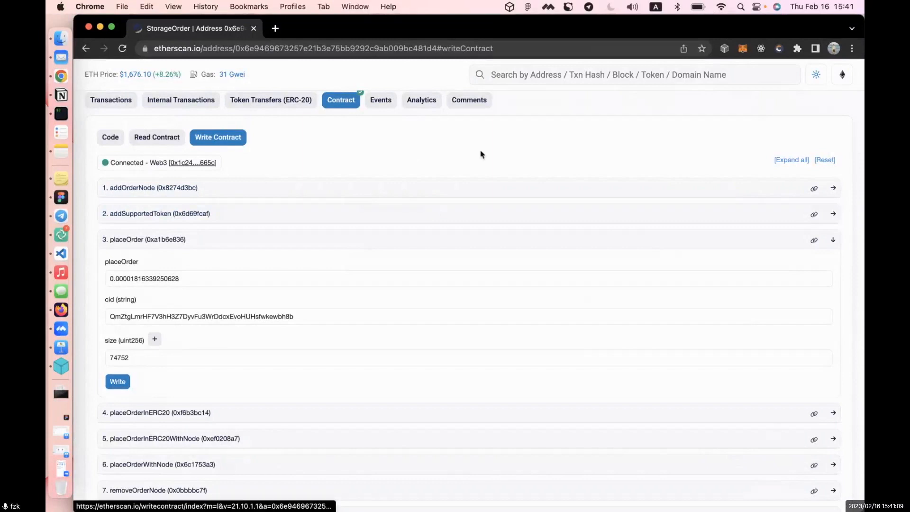
# Submit the placeOrder call, confirm the transaction in MetaMask, and open its transaction details
pyautogui.click(118, 384)
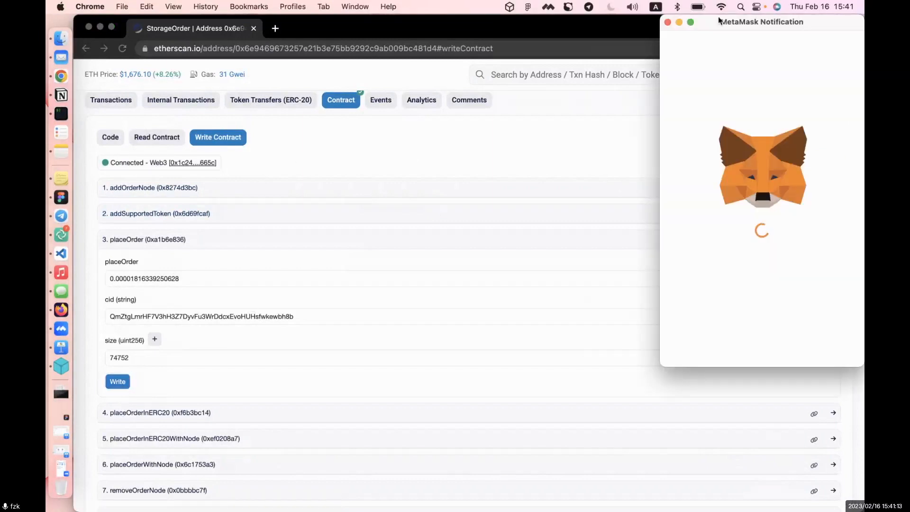
pyautogui.moveTo(714, 26); pyautogui.dragTo(438, 58)
pyautogui.scroll(-3, 484, 284)
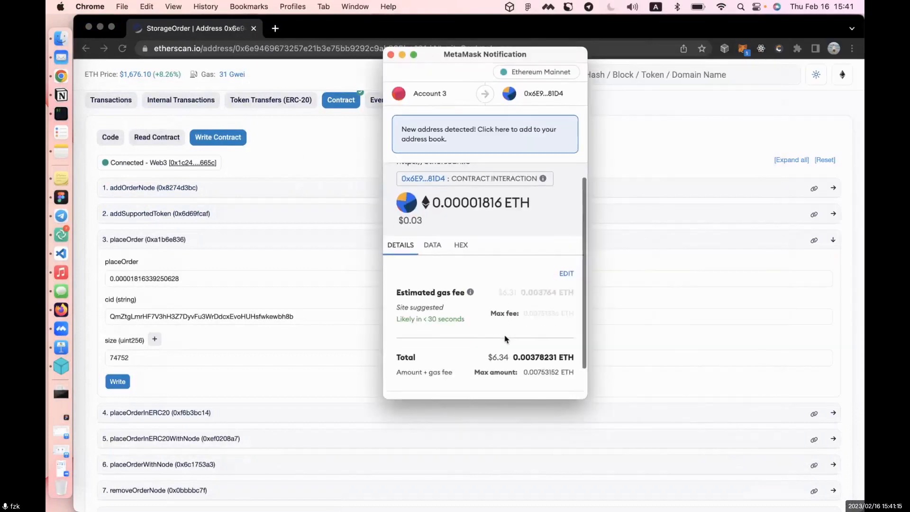
pyautogui.click(544, 382)
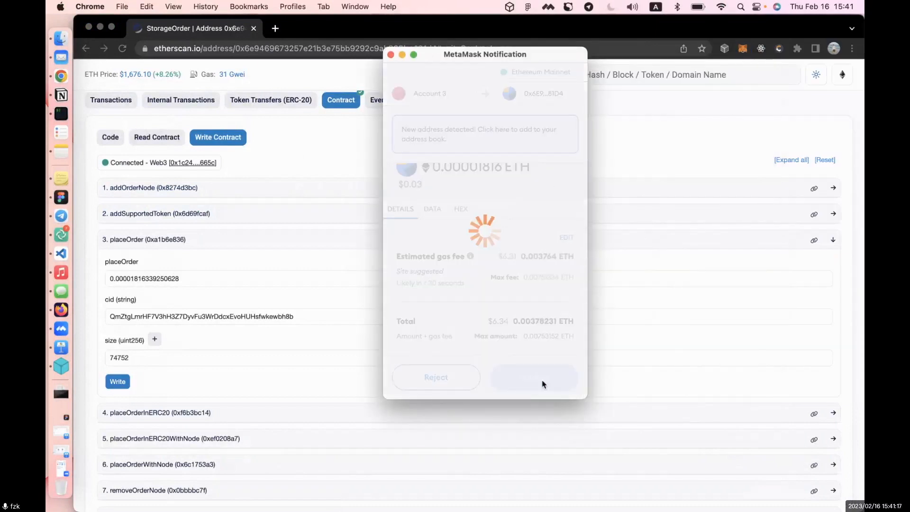
pyautogui.click(200, 385)
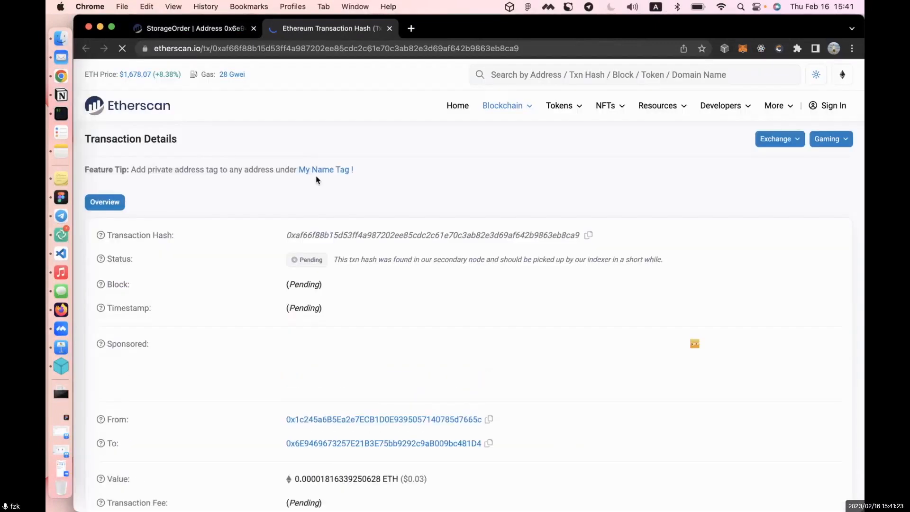
# Return to the StorageOrder contract and review the cid, size and tokenAddress parameters of placeOrderInERC20, with placeOrder collapsed
pyautogui.click(185, 28)
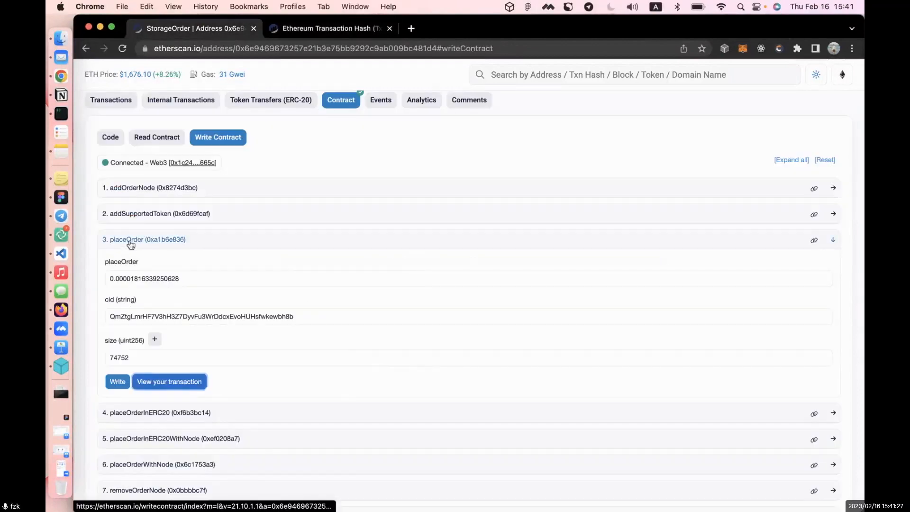
pyautogui.click(131, 240)
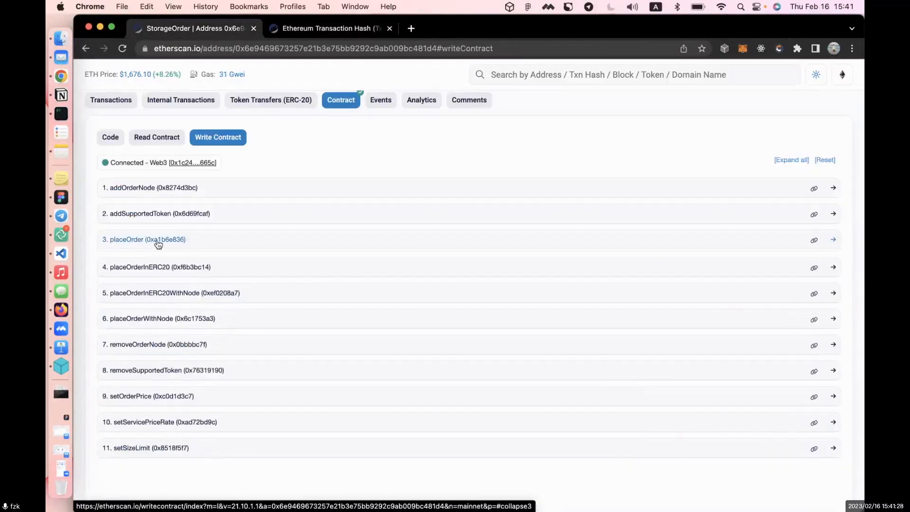
pyautogui.click(209, 268)
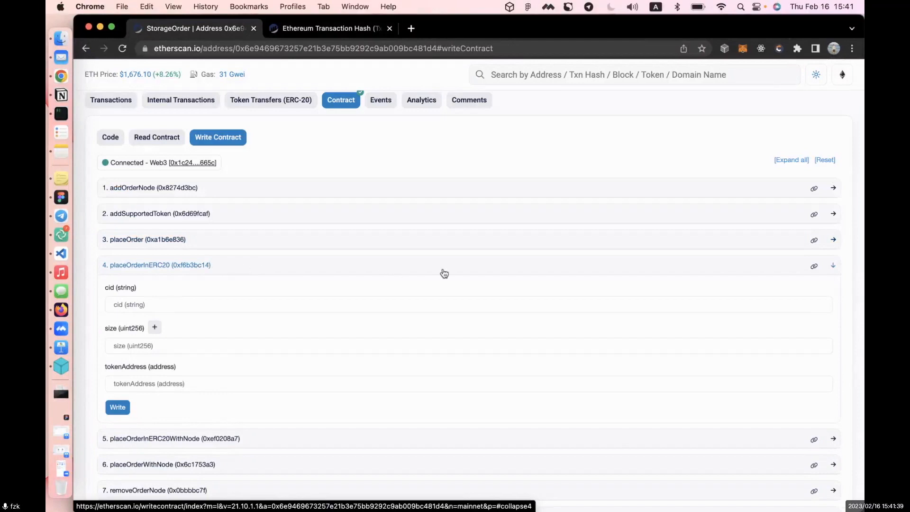
pyautogui.click(268, 382)
pyautogui.click(249, 348)
pyautogui.click(230, 324)
pyautogui.click(221, 307)
pyautogui.click(218, 341)
pyautogui.click(209, 380)
pyautogui.click(240, 270)
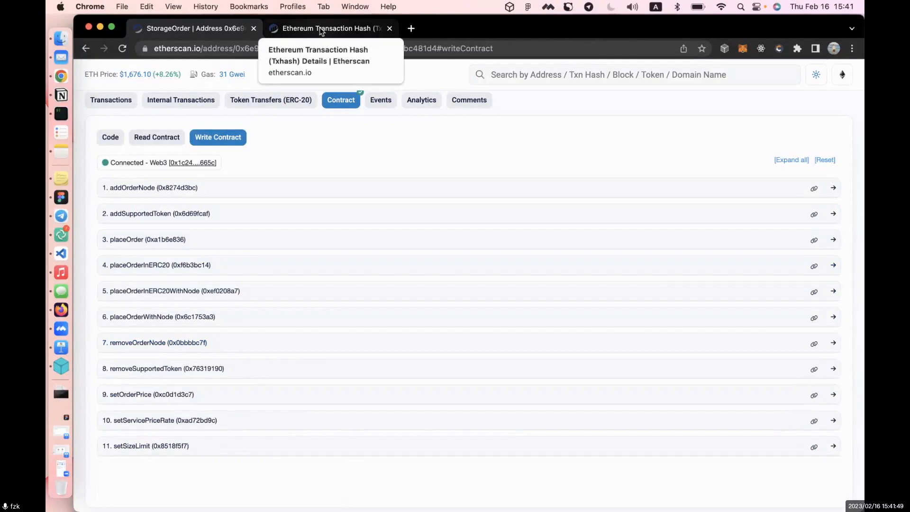
# Expand placeOrder again on the StorageOrder contract page and copy the CID from its cid field
pyautogui.click(320, 29)
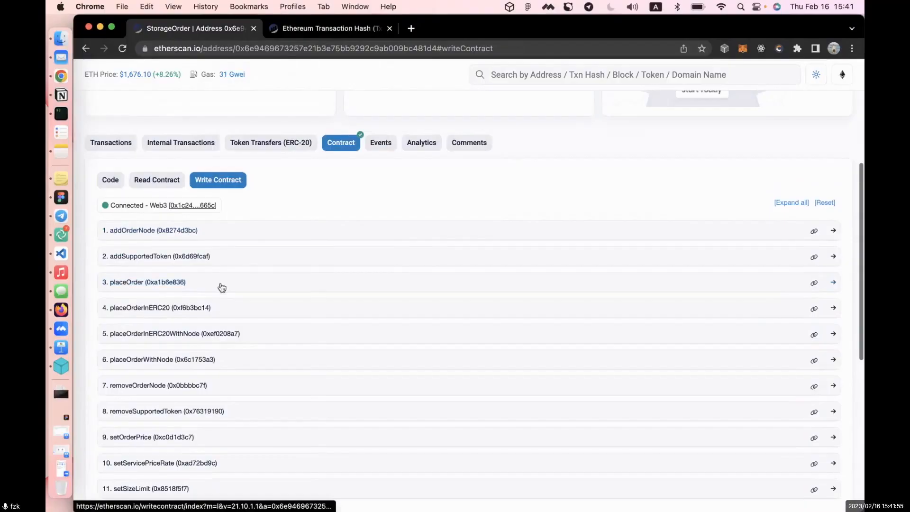
pyautogui.click(190, 282)
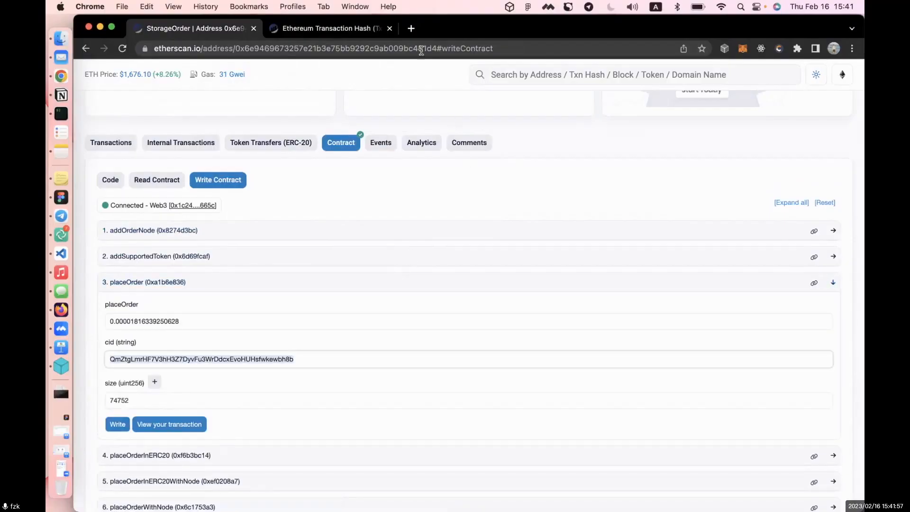
pyautogui.press('super+c')
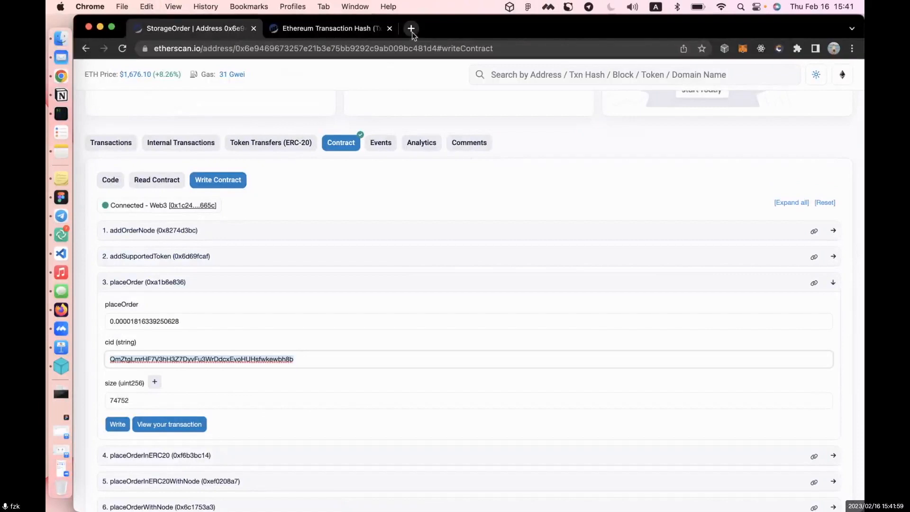
# Open the IPFS SCAN results on ipfs-scan.io for the ordered file's CID in a new tab
pyautogui.click(411, 29)
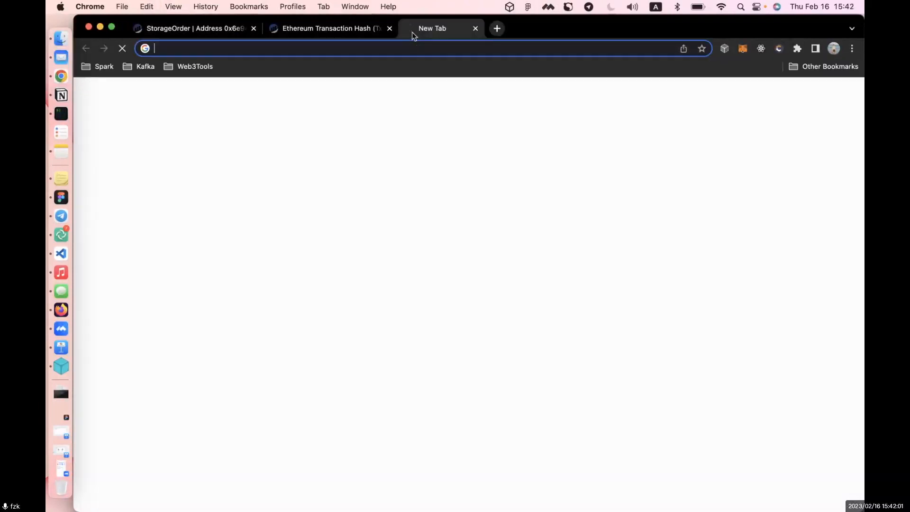
pyautogui.write('ipfs')
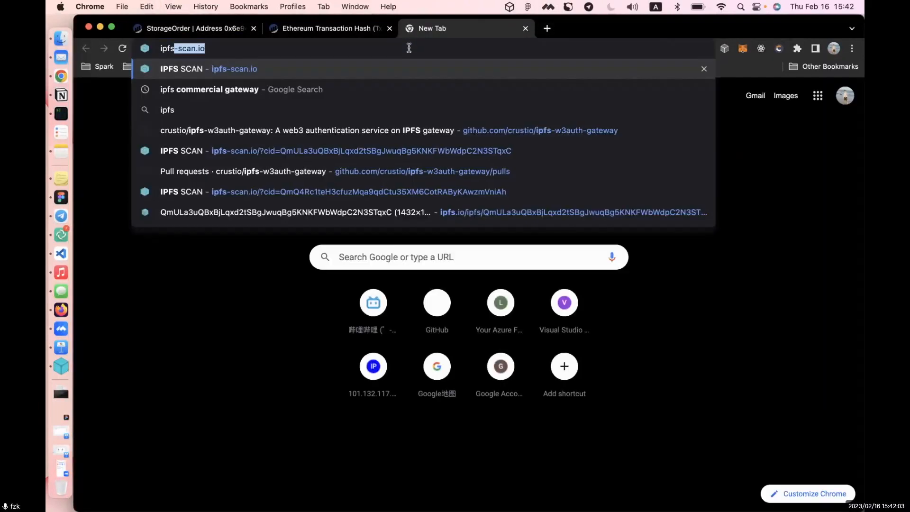
pyautogui.write('-scan.io/ipfs/')
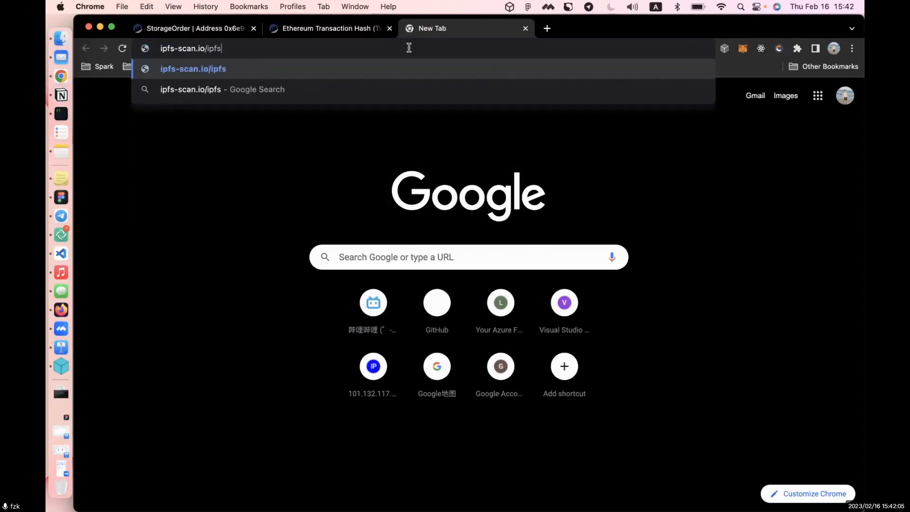
pyautogui.hotkey('alt', 'BackSpace')
pyautogui.press('Down')
pyautogui.press('Down')
pyautogui.press('Down')
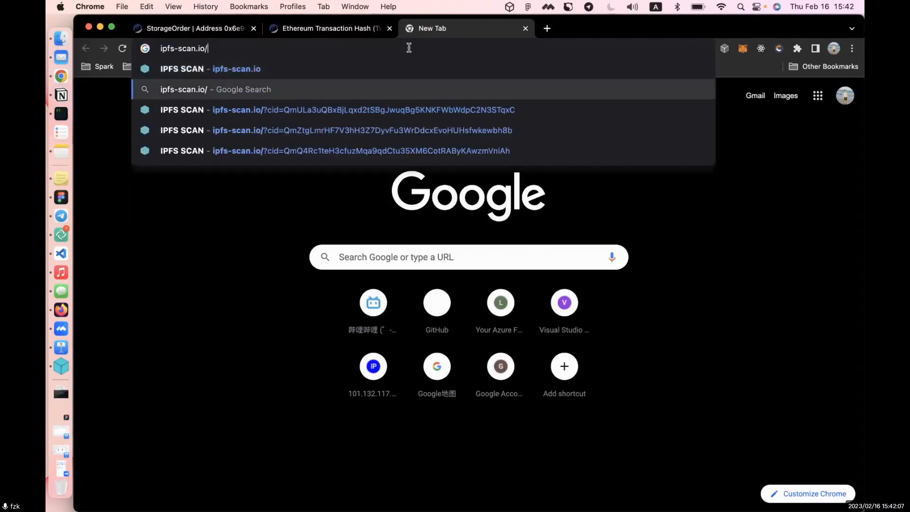
pyautogui.press('Return')
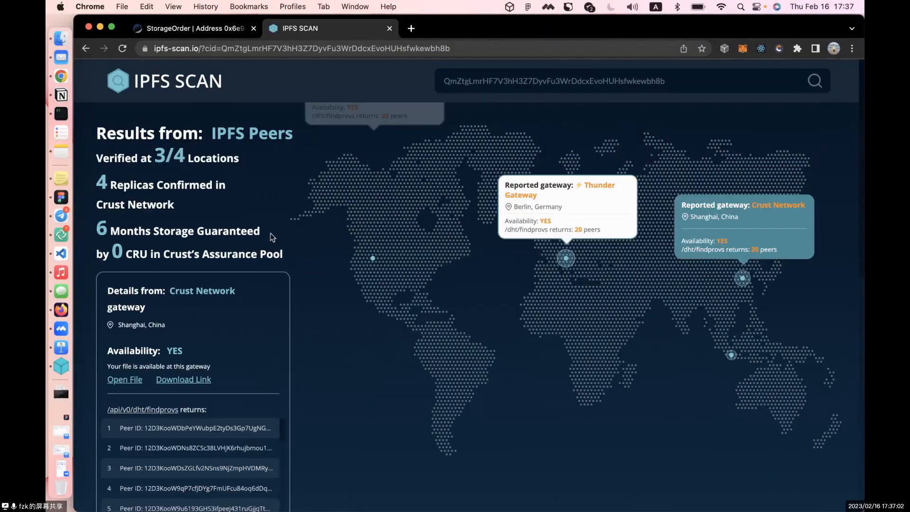
# Examine the number of replicas confirmed in Crust Network for the file on IPFS SCAN
pyautogui.scroll(-1, 109, 176)
pyautogui.moveTo(96, 170); pyautogui.dragTo(227, 198)
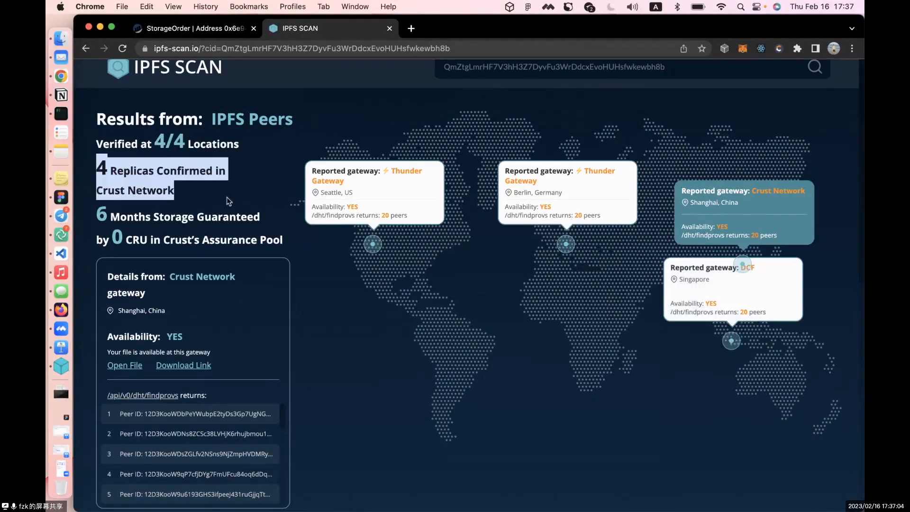
pyautogui.click(205, 194)
pyautogui.moveTo(206, 198); pyautogui.dragTo(98, 160)
pyautogui.click(212, 180)
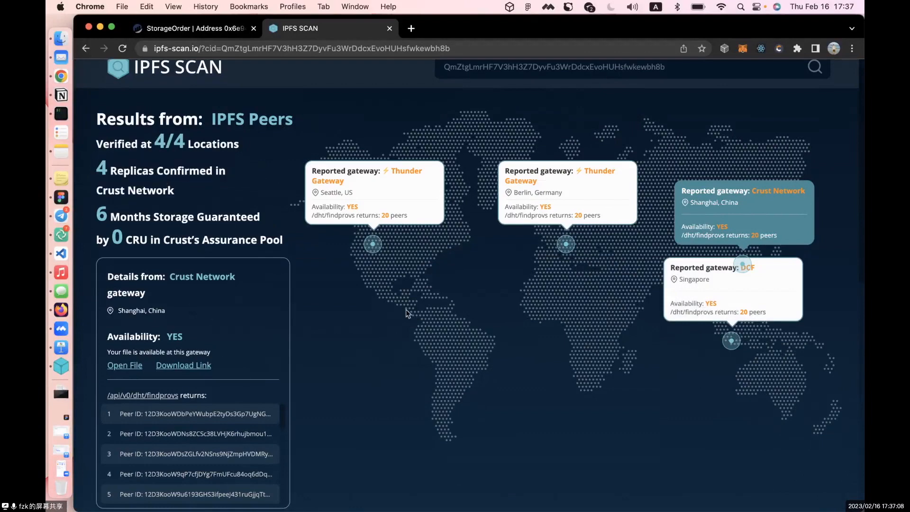
# Review the Crust Network nodes that store a replica and open the first node's account on Subscan
pyautogui.scroll(-7, 406, 312)
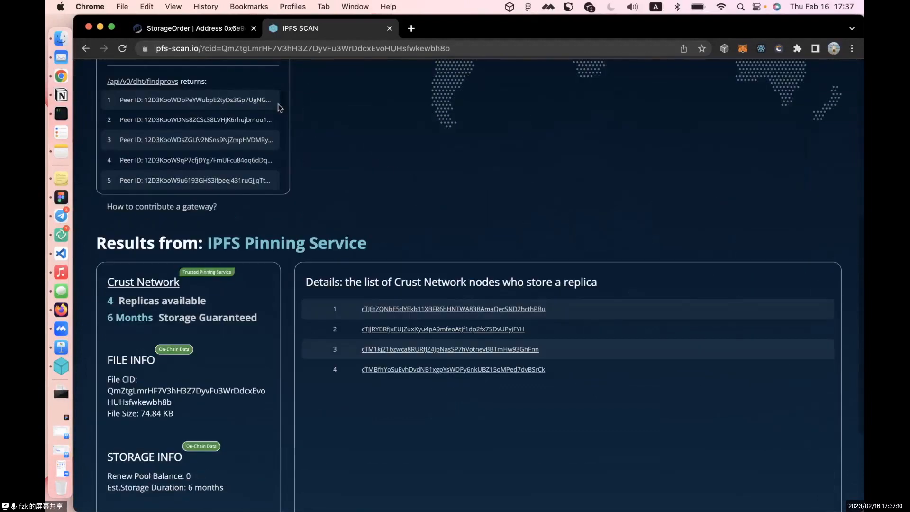
pyautogui.scroll(-4, 280, 108)
pyautogui.moveTo(493, 314); pyautogui.dragTo(447, 105)
pyautogui.click(447, 138)
pyautogui.click(449, 148)
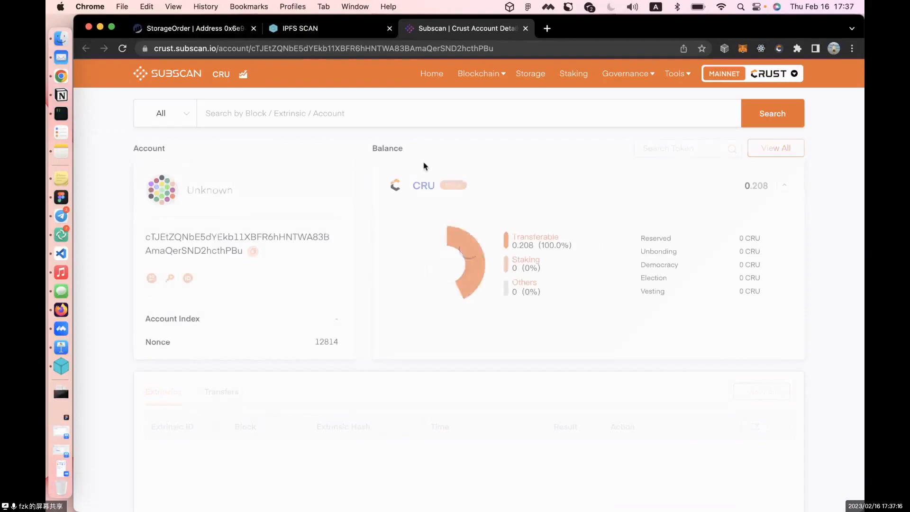
# Examine the storage node's details on Subscan and show its File Storage records
pyautogui.scroll(-2, 320, 442)
pyautogui.scroll(-1, 320, 442)
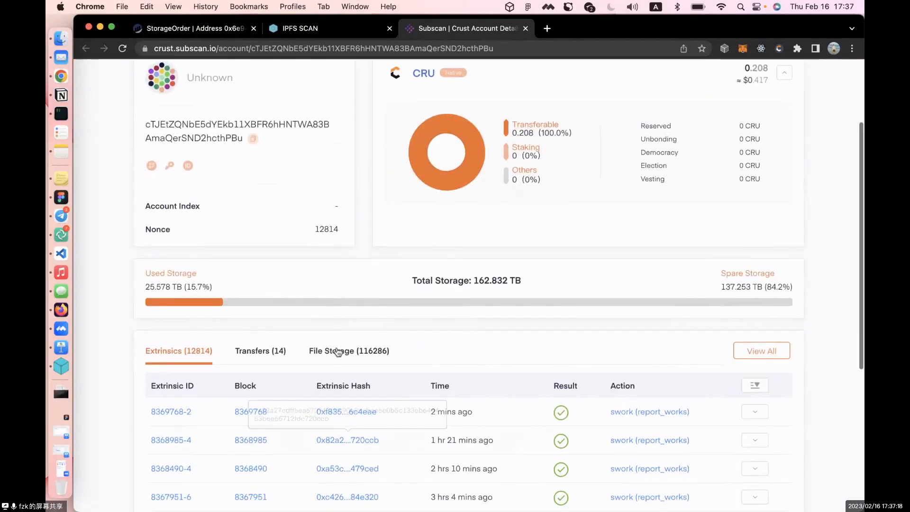
pyautogui.click(331, 349)
pyautogui.scroll(1, 469, 402)
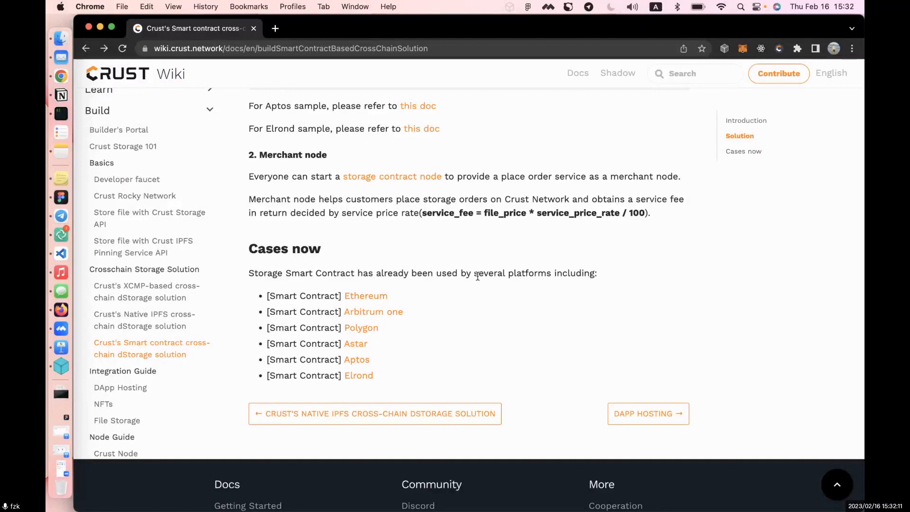
# Open the Arbitrum one storage contract from the Crust Wiki and expand getPrice among its read functions
pyautogui.click(386, 317)
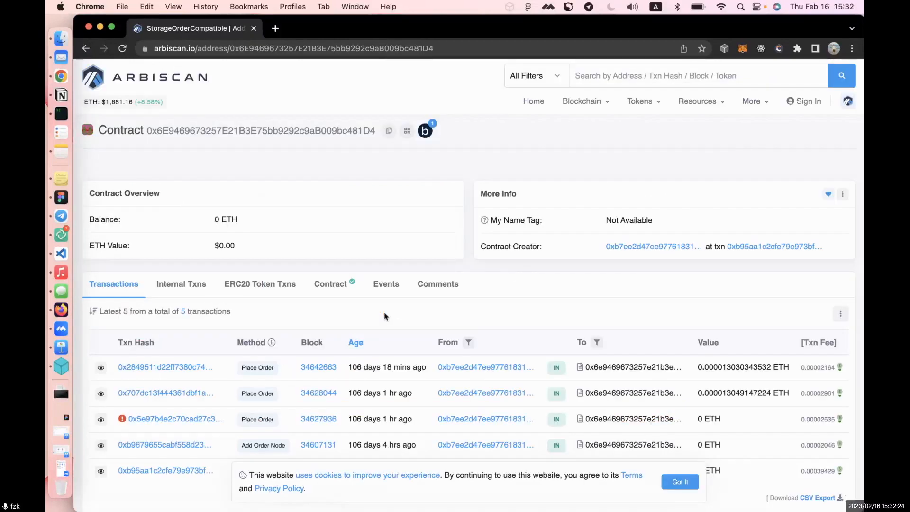
pyautogui.click(338, 288)
pyautogui.click(157, 317)
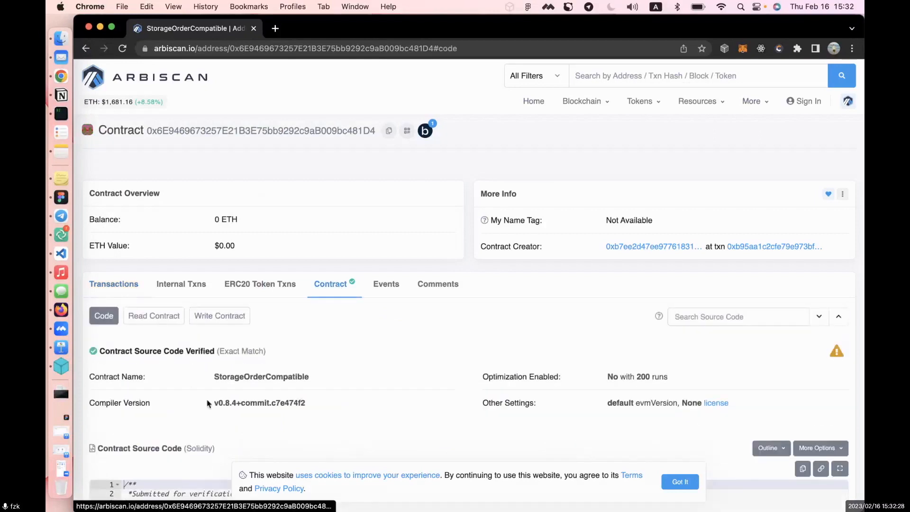
pyautogui.scroll(-5, 207, 403)
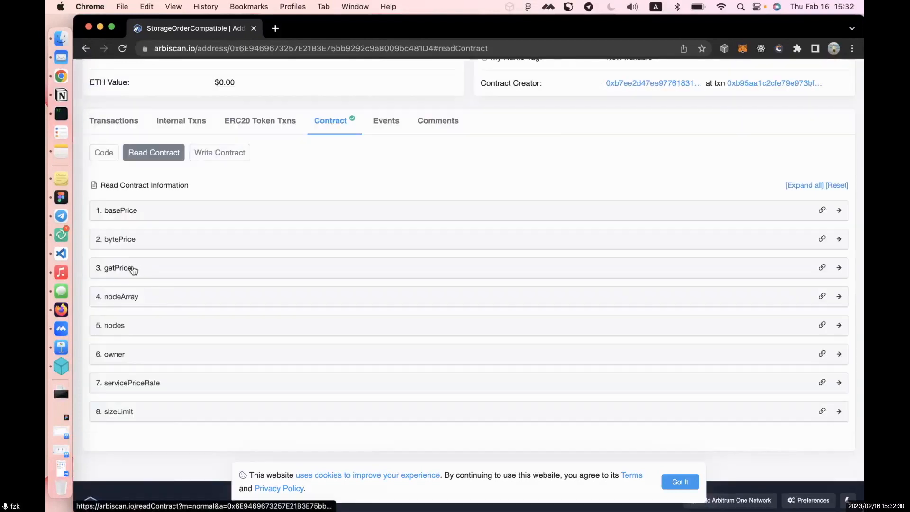
pyautogui.click(132, 269)
pyautogui.scroll(-2, 179, 322)
# Switch to IPFS Desktop and import the file lenster_cricle.png from the logos folder
pyautogui.click(62, 366)
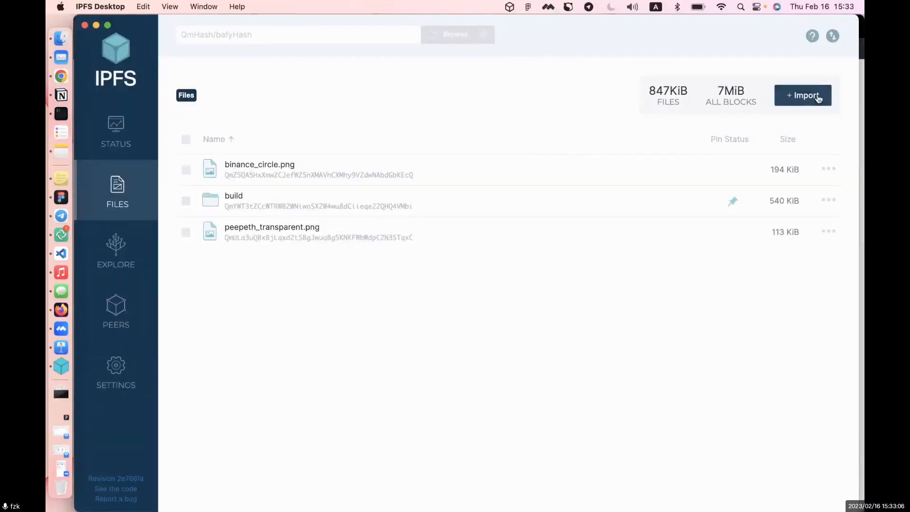
pyautogui.click(814, 96)
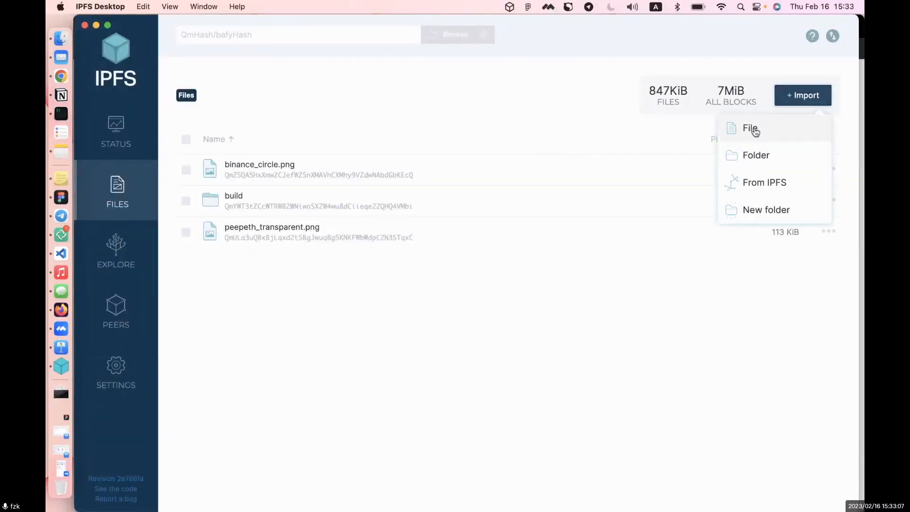
pyautogui.click(754, 132)
pyautogui.click(346, 217)
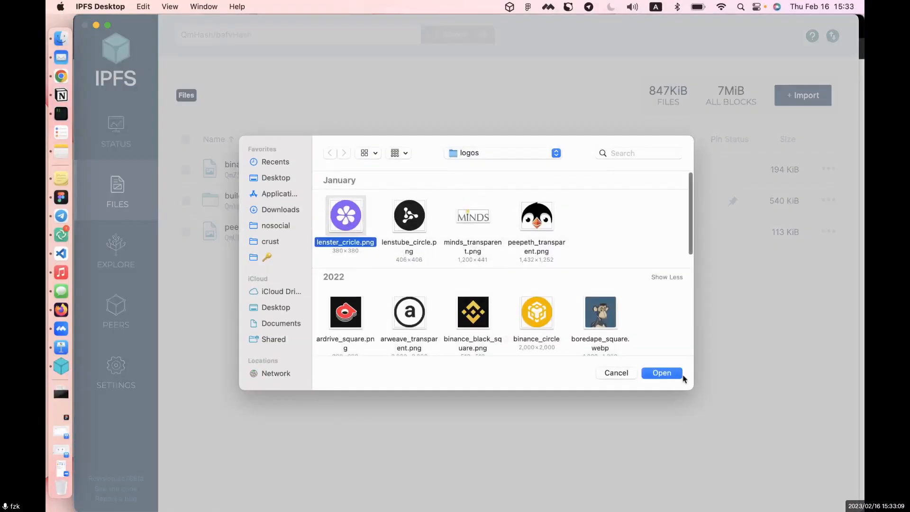
pyautogui.click(661, 372)
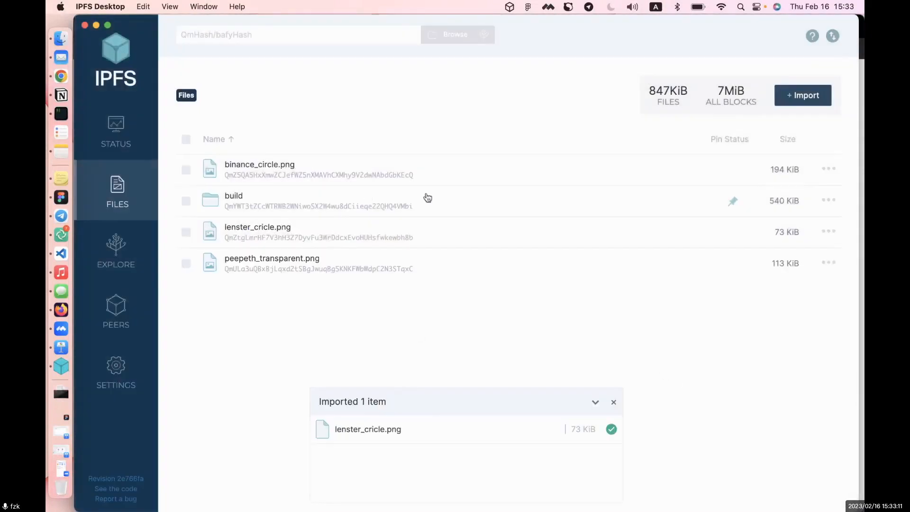
# Inspect the imported lenster_cricle.png and check its size in KB
pyautogui.click(829, 234)
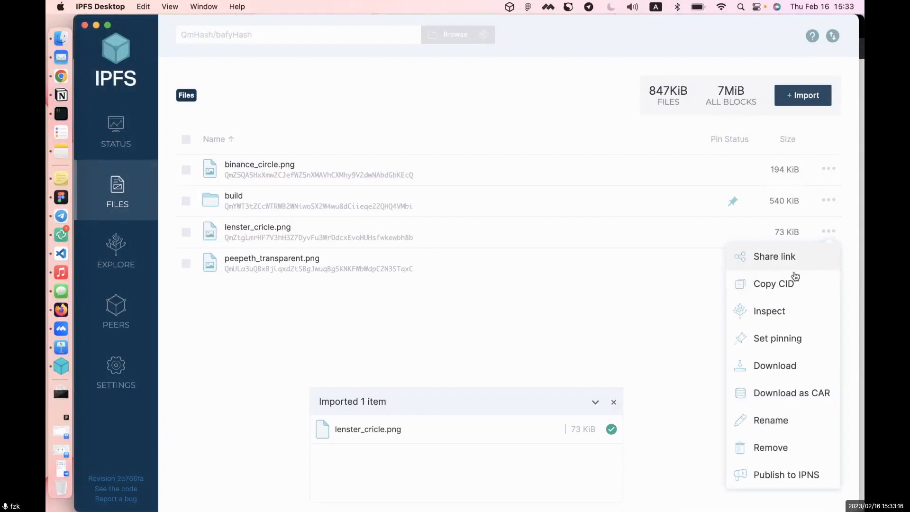
pyautogui.click(777, 311)
pyautogui.doubleClick(226, 150)
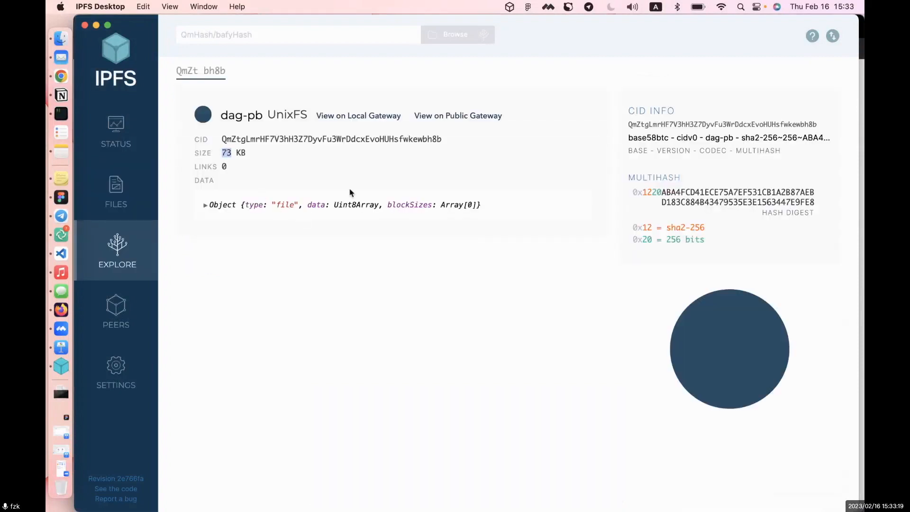
# Calculate the file size in bytes as 73*1024 in Spotlight, dismiss it, and switch back to the browser
pyautogui.press('super+space')
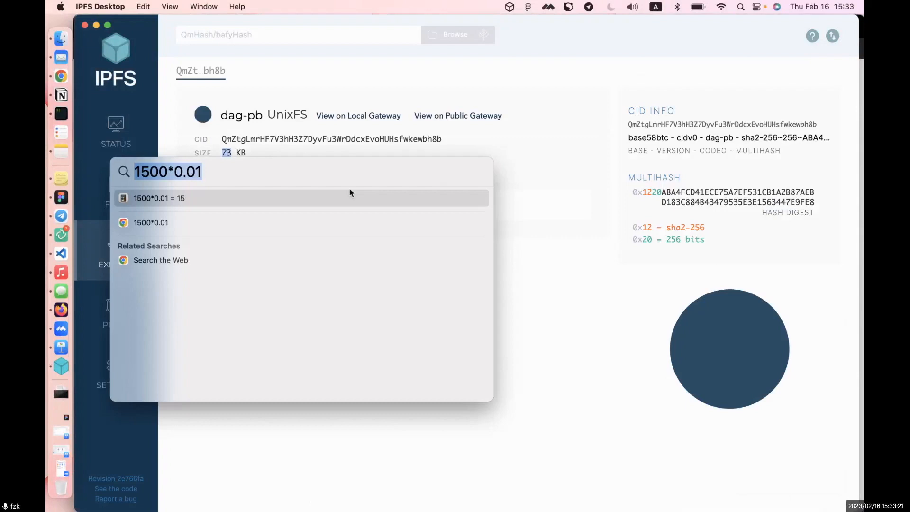
pyautogui.write('73*10')
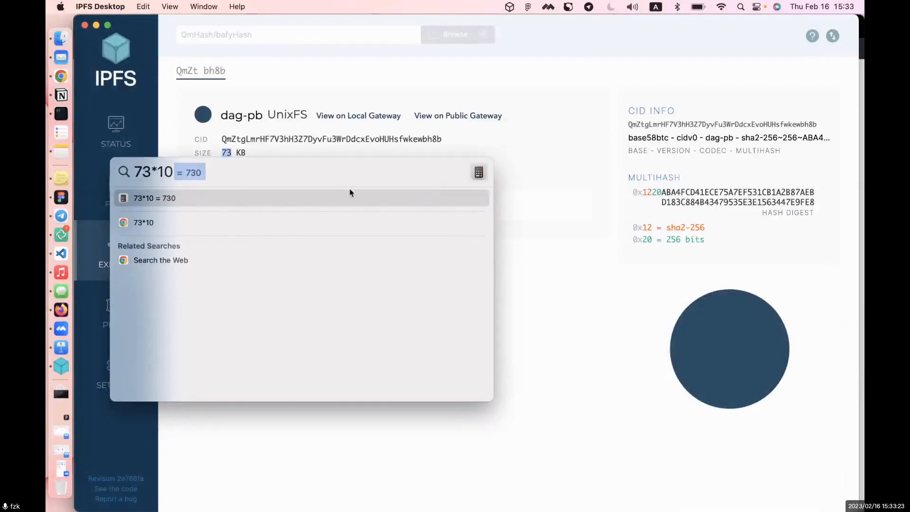
pyautogui.write('24')
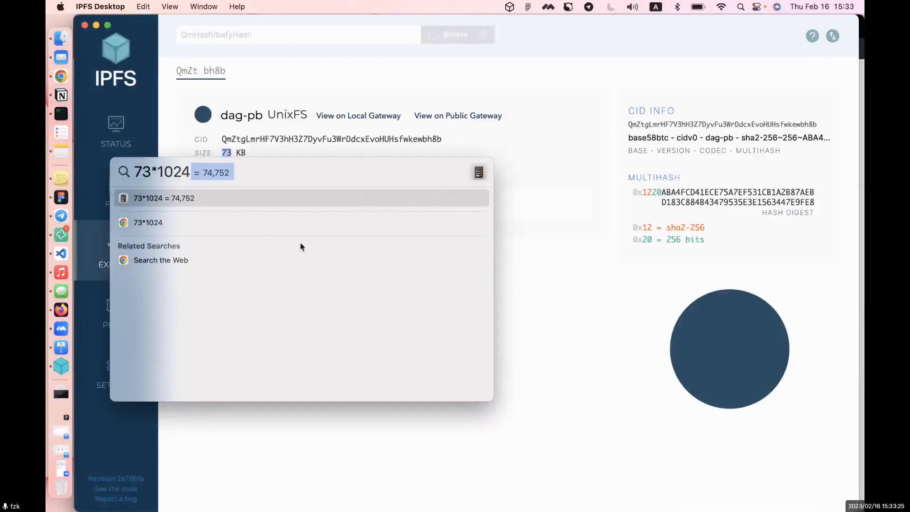
pyautogui.press('Escape')
pyautogui.press('super+Tab')
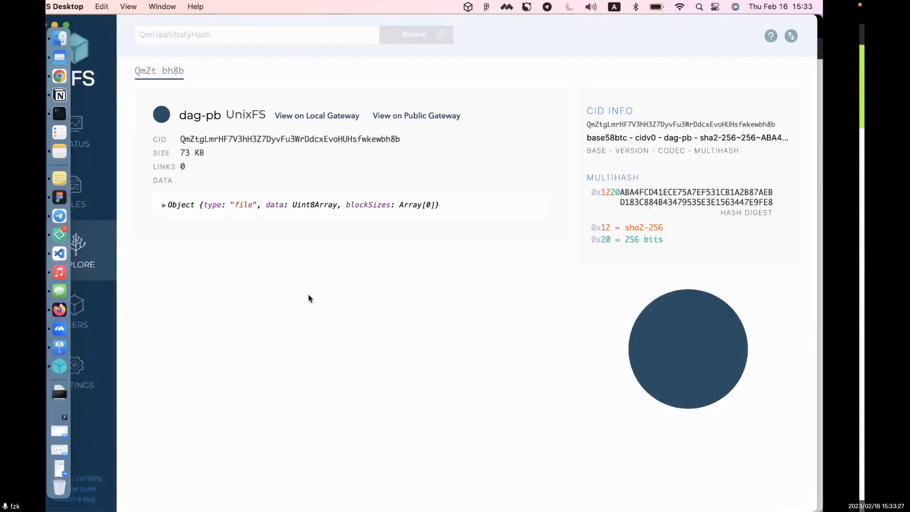
# Switch to the Arbiscan contract page in the browser and query getPrice for a file size of 74752 bytes
pyautogui.hotkey('ctrl', 'Up')
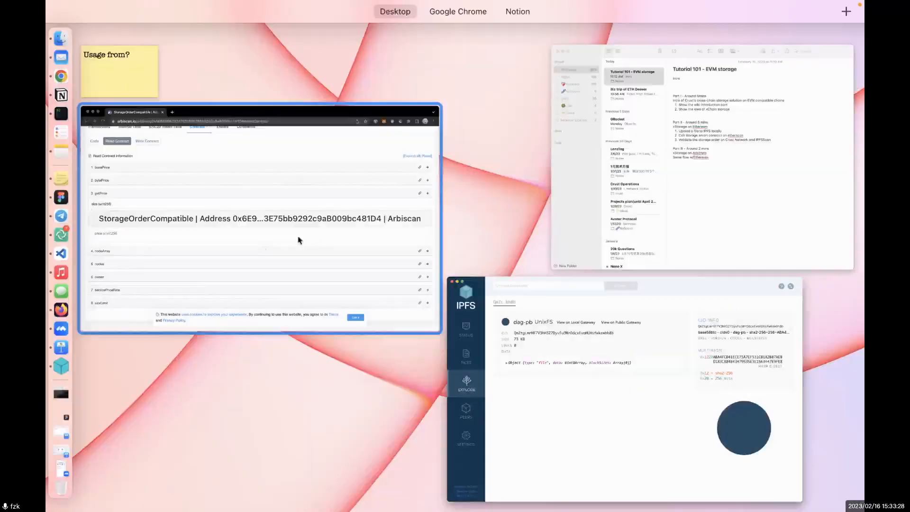
pyautogui.click(127, 274)
pyautogui.press('super+space')
pyautogui.click(135, 249)
pyautogui.write('74752')
pyautogui.click(114, 274)
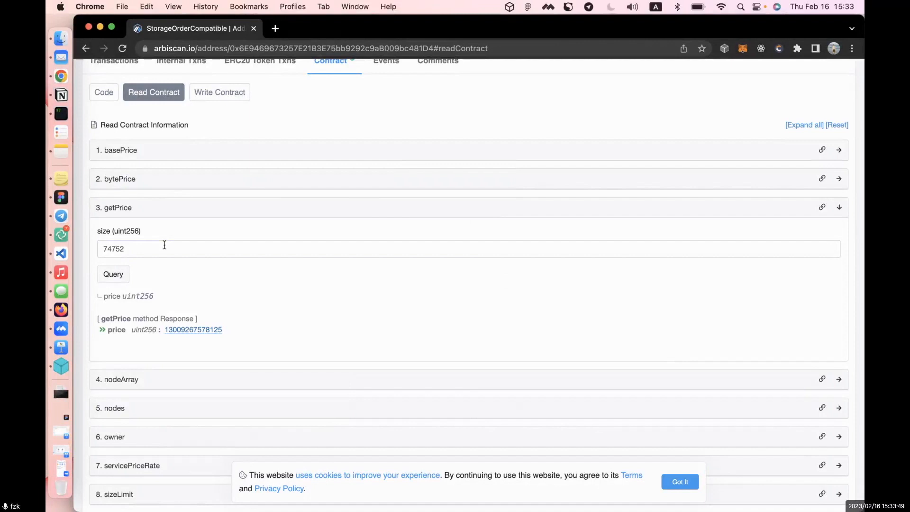
# Expand placeOrder among the contract's write functions and set its payable amount to 0.000013009267578125, the queried price converted to ETH
pyautogui.click(219, 92)
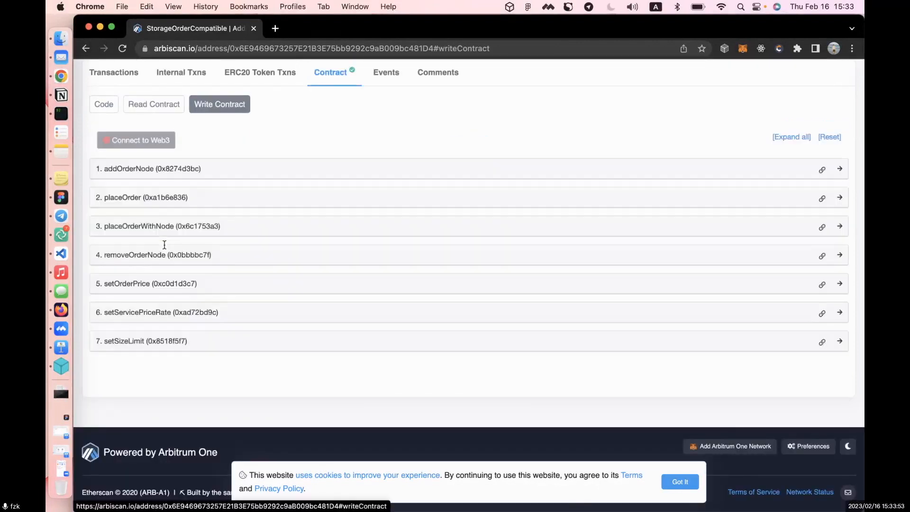
pyautogui.click(146, 197)
pyautogui.click(164, 241)
pyautogui.press('super+v')
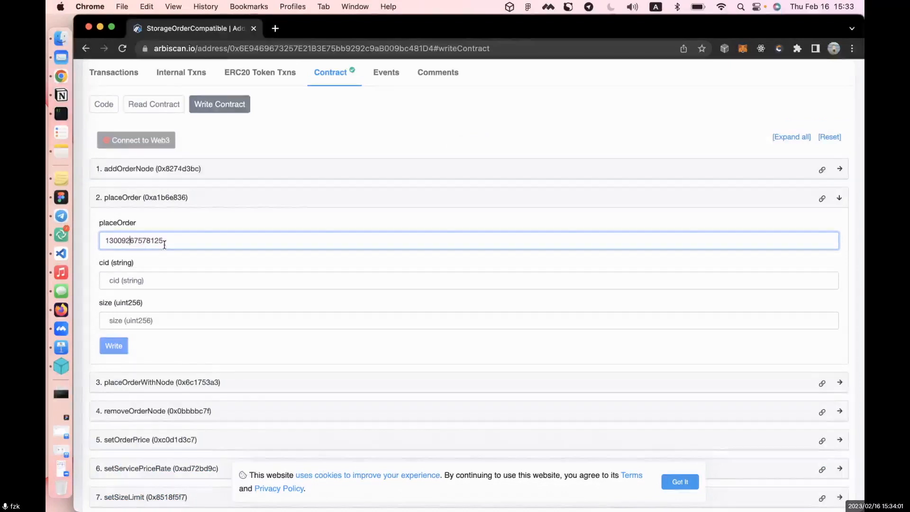
pyautogui.press('Left')
pyautogui.press('Left')
pyautogui.press('Left')
pyautogui.write('0000')
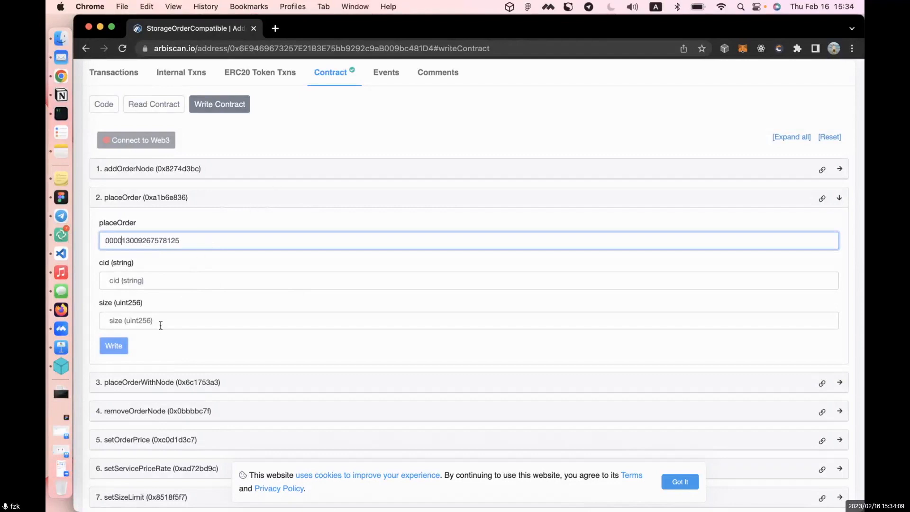
pyautogui.write('0.')
pyautogui.press('Tab')
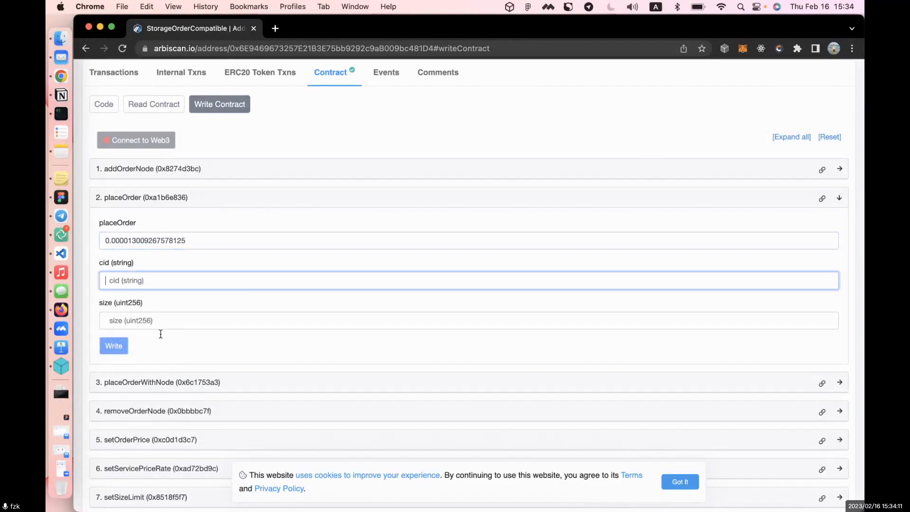
# Copy the file's CID from IPFS Desktop into the placeOrder cid field in the browser and set size to 74752
pyautogui.press('super+Tab')
pyautogui.doubleClick(336, 140)
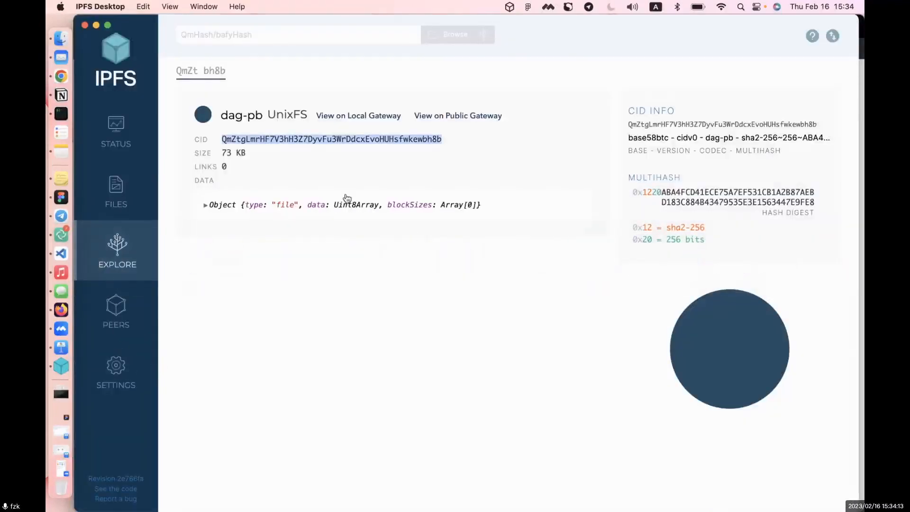
pyautogui.press('super+Tab')
pyautogui.write('QmZtgLmrHF7V3hH3Z7DyvFu3WrDdcxEvoHUHsfwkewbh8b')
pyautogui.press('Tab')
pyautogui.press('super+space')
pyautogui.press('Escape')
pyautogui.write('74752')
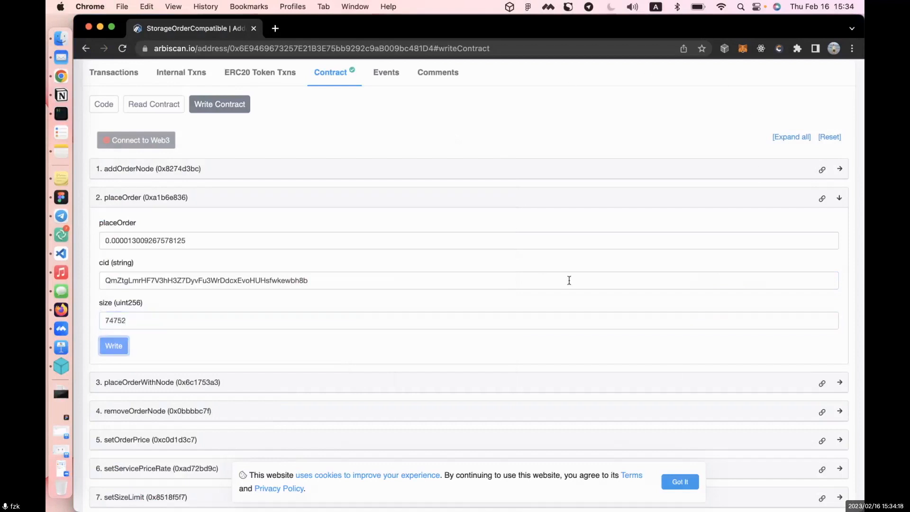
pyautogui.press('Tab')
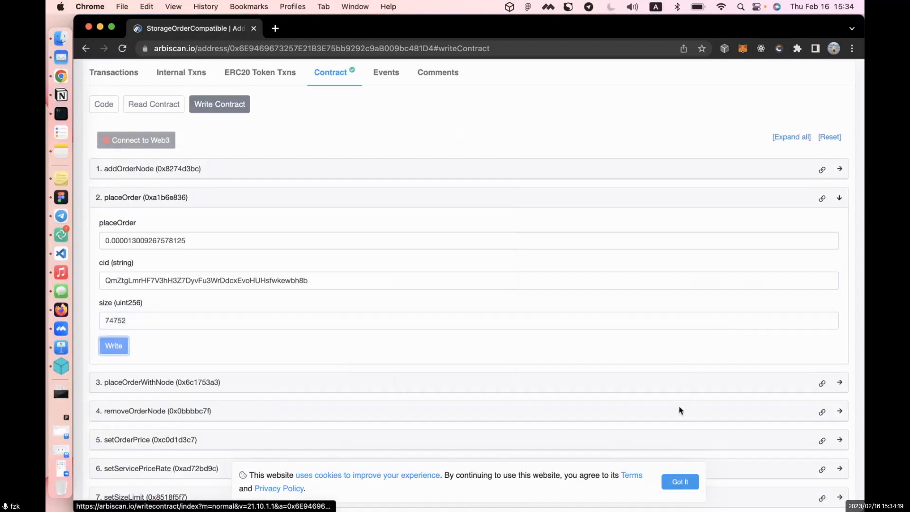
# Submit the placeOrder write, connecting MetaMask, switching it to Arbitrum One, accepting the beta notice, and confirming the transaction
pyautogui.press('Return')
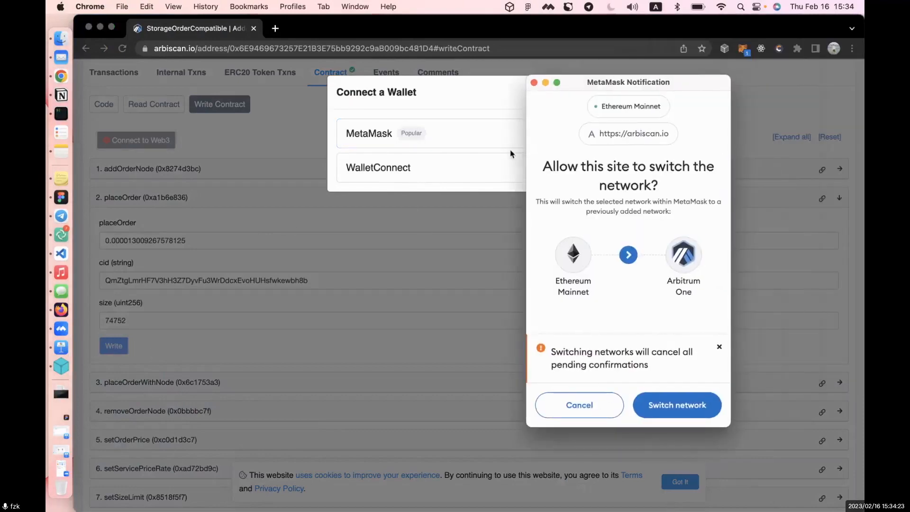
pyautogui.press('Return')
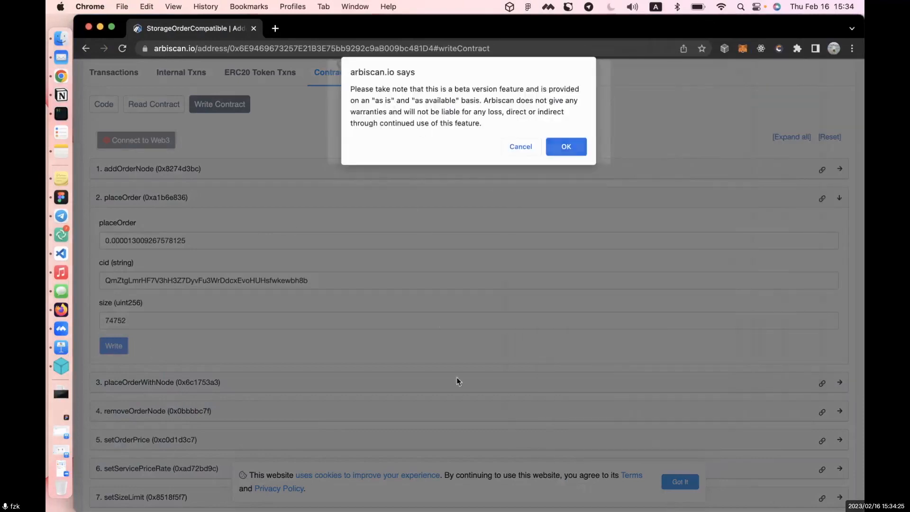
pyautogui.press('Return')
pyautogui.press('Return')
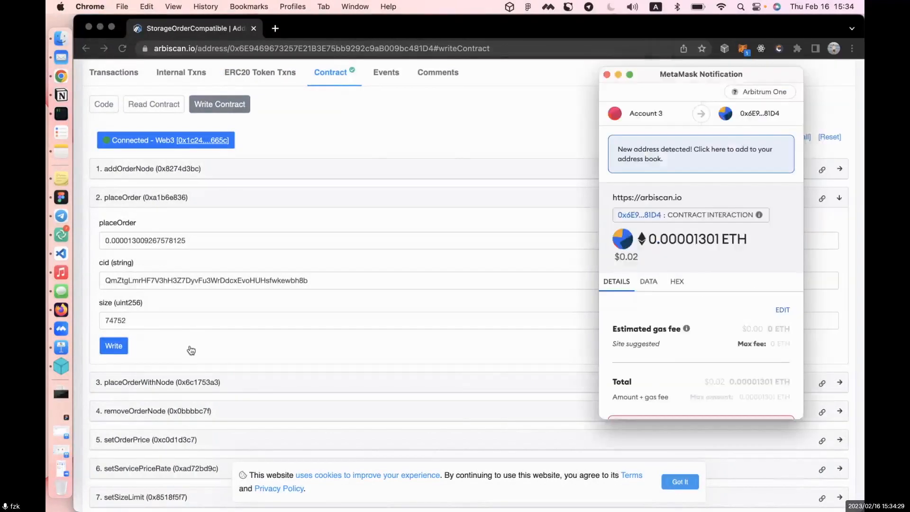
pyautogui.press('Return')
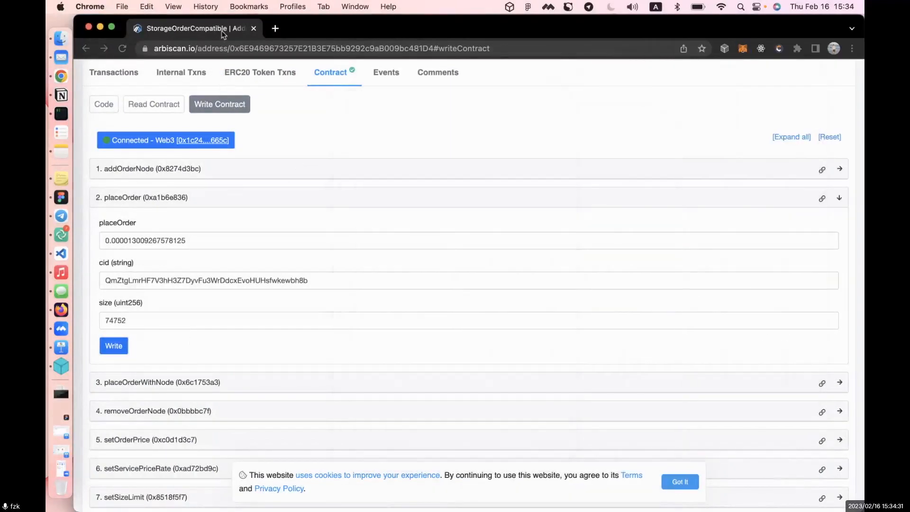
# Open the submitted order's transaction on Arbiscan and review its status, value and fee
pyautogui.press('Tab')
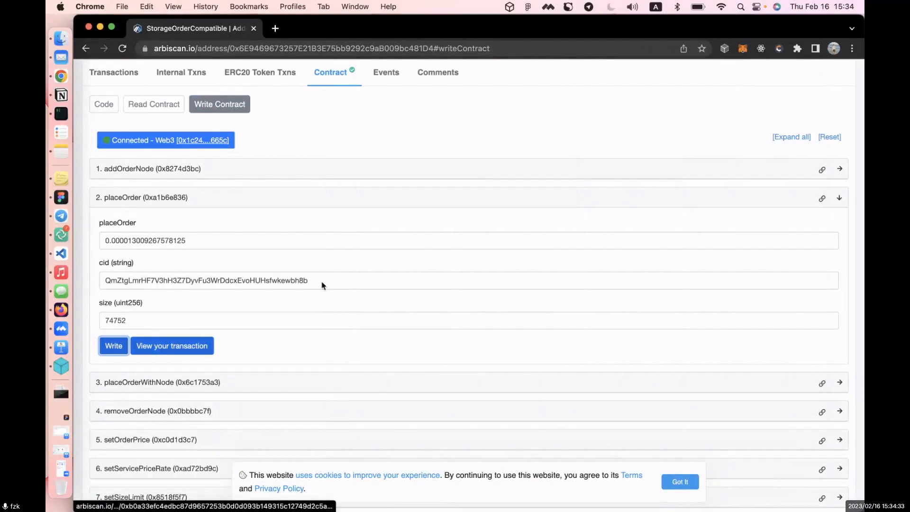
pyautogui.press('Return')
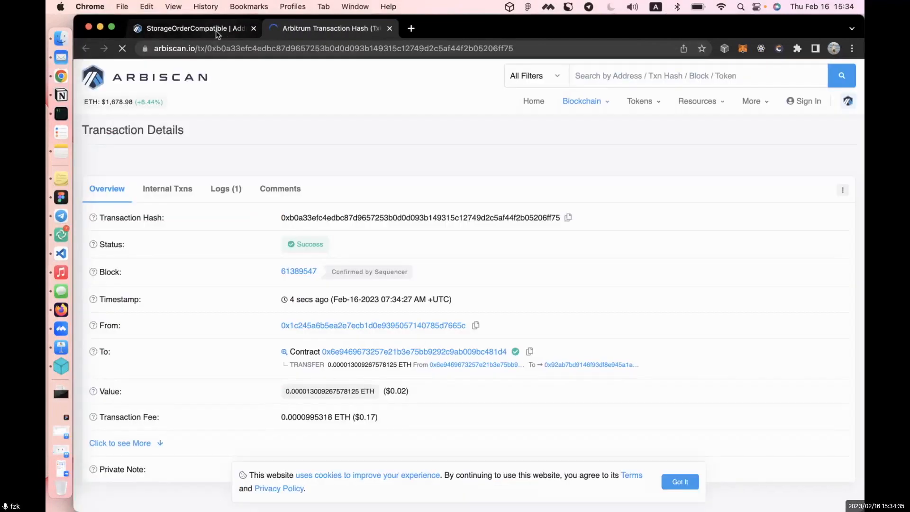
pyautogui.scroll(-2, 468, 284)
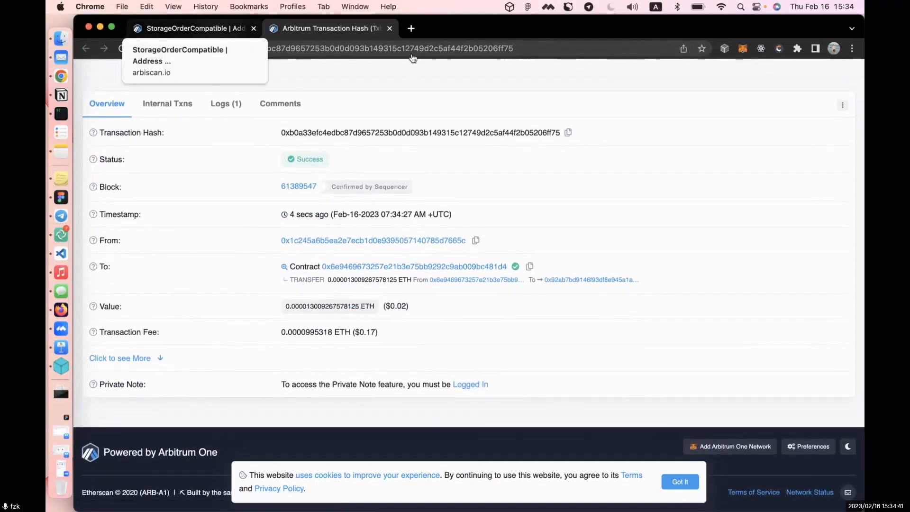
# Open ipfs-scan.io in a new tab and look up the CID Qmb7EanJsZ1XzZ7DUX9NbS8T787D29vMohMjVLvB8aa4Sq
pyautogui.hotkey('ctrl', 'Tab')
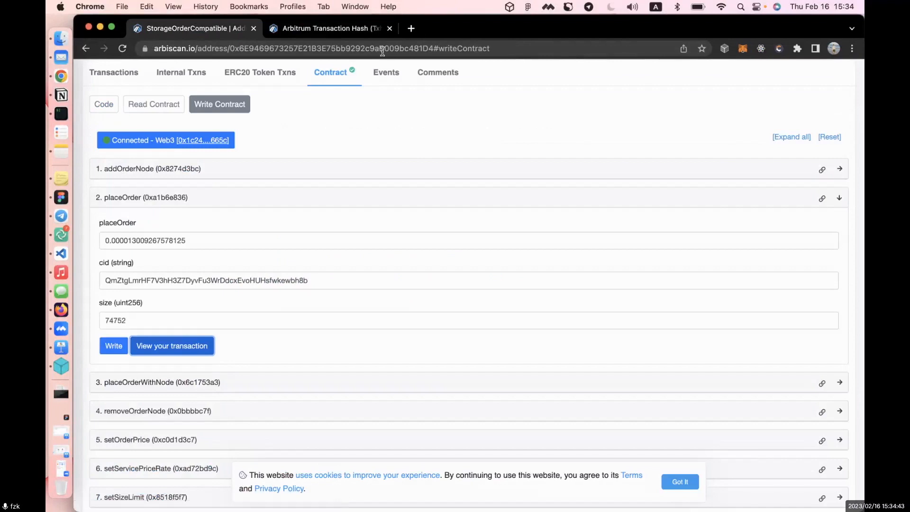
pyautogui.press('super+a')
pyautogui.press('super+c')
pyautogui.press('super+t')
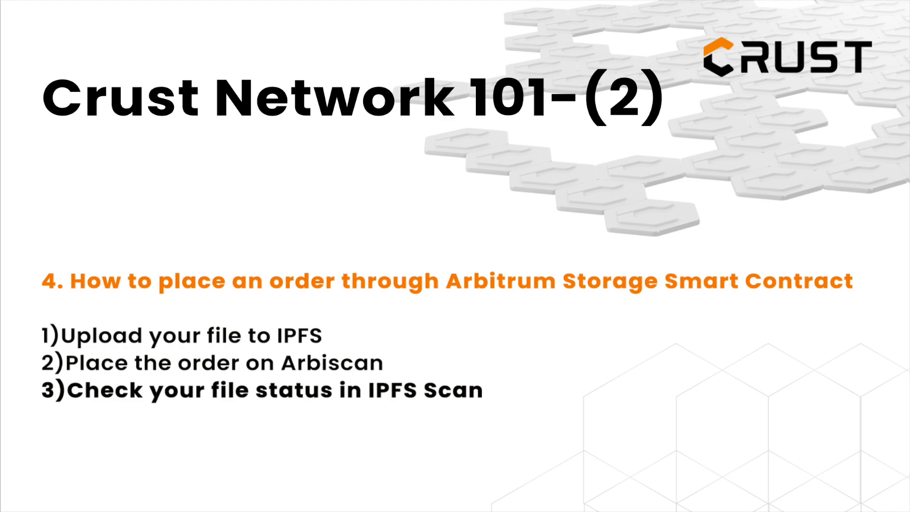
pyautogui.write('ipfs-')
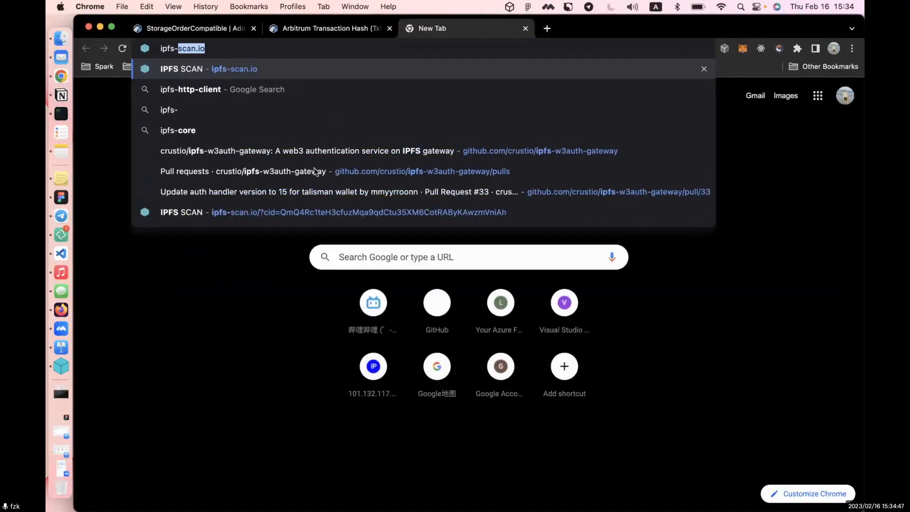
pyautogui.press('Return')
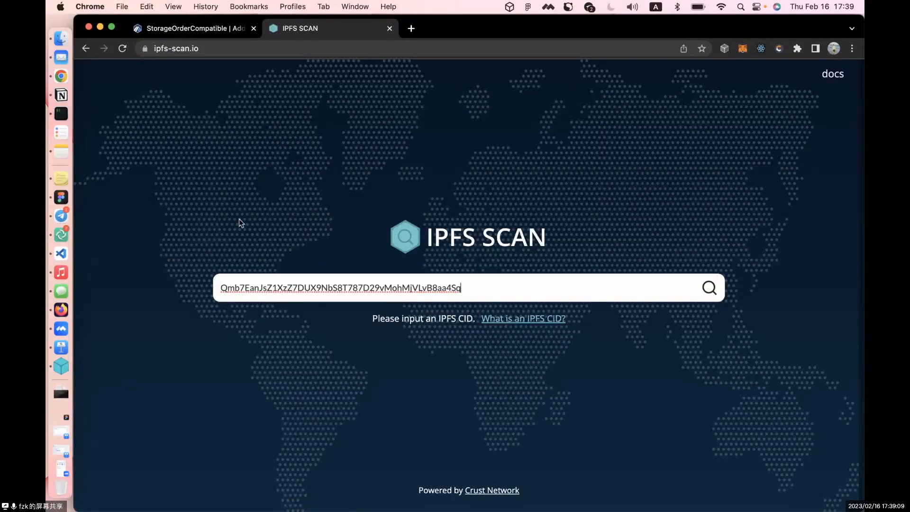
pyautogui.press('Return')
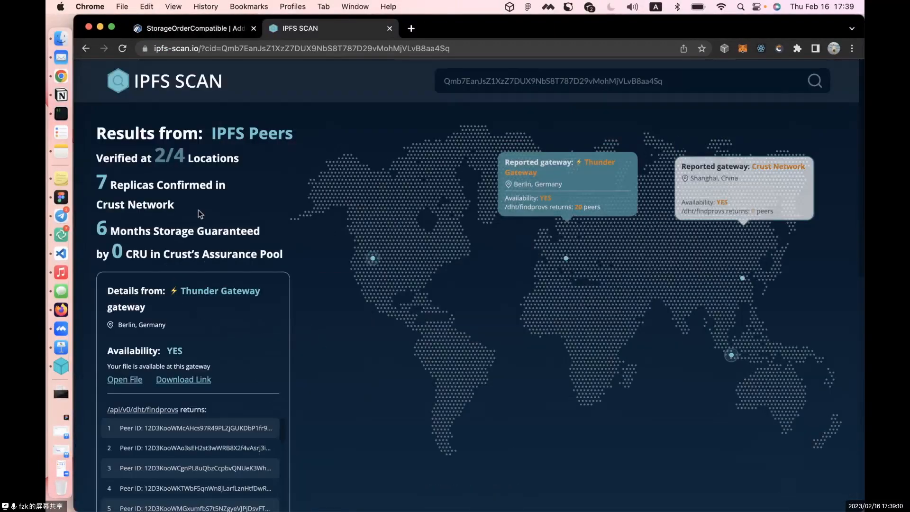
# Examine the confirmed Crust Network replicas, the gateway availability and the list of nodes storing the file
pyautogui.moveTo(175, 207); pyautogui.dragTo(208, 208)
pyautogui.click(211, 210)
pyautogui.click(207, 207)
pyautogui.moveTo(107, 183); pyautogui.dragTo(179, 200)
pyautogui.click(192, 203)
pyautogui.moveTo(107, 184); pyautogui.dragTo(179, 200)
pyautogui.click(201, 198)
pyautogui.scroll(-10, 429, 278)
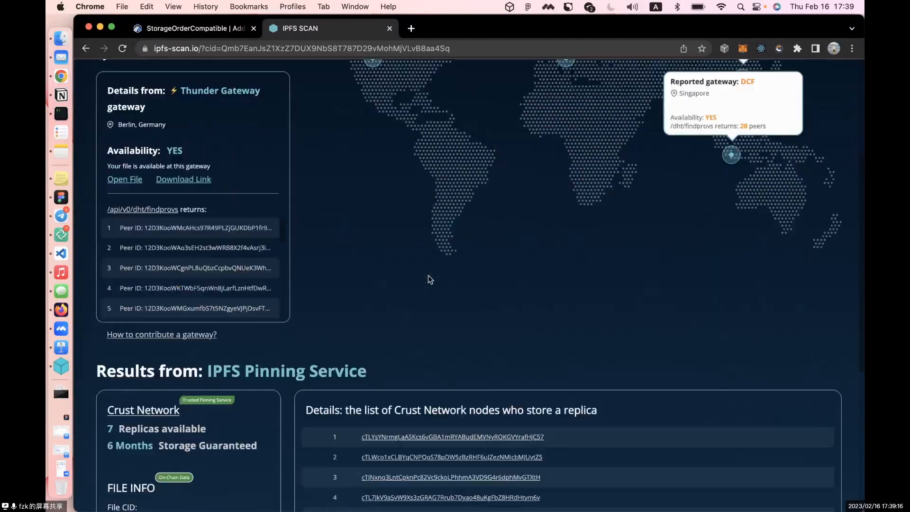